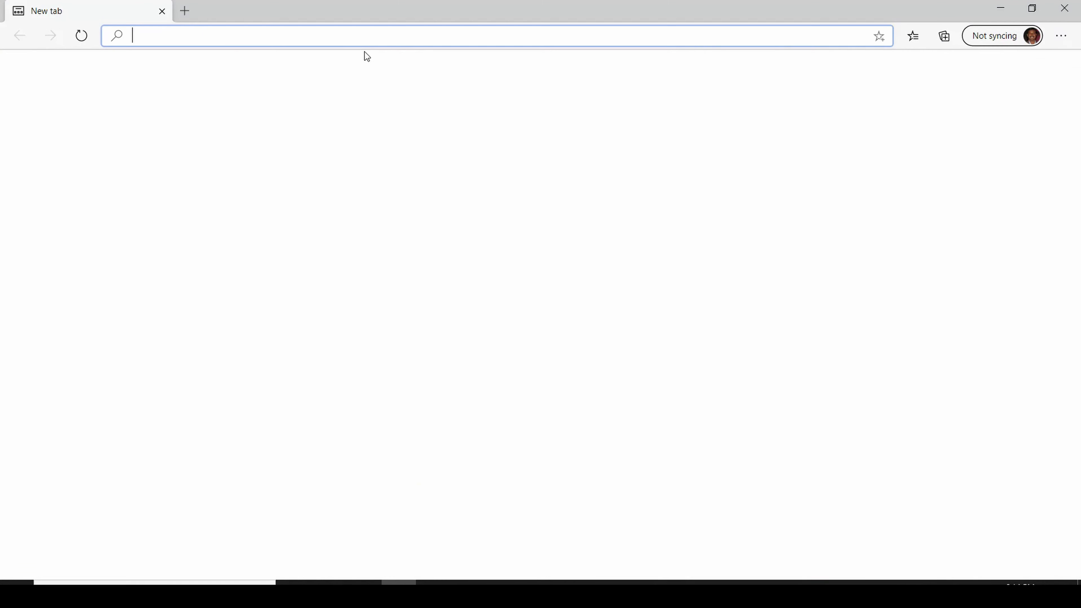
Search Bing for 'poster design' and switch to the Images results.
{"action": "left_click", "coordinate": [457, 140]}
{"action": "type", "text": "poster design"}
{"action": "key", "text": "Return"}
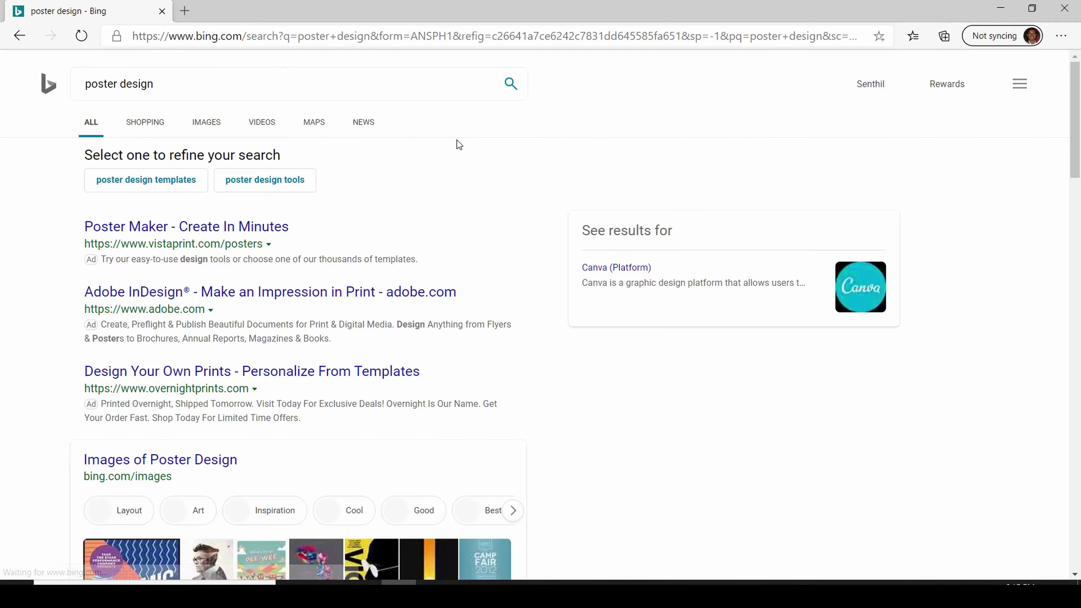
{"action": "left_click", "coordinate": [209, 123]}
Open the red split-2 poster and capture it as a snip in Snipping Tool.
{"action": "scroll", "coordinate": [494, 332], "scroll_direction": "down", "scroll_amount": 5}
{"action": "scroll", "coordinate": [493, 332], "scroll_direction": "down", "scroll_amount": 4}
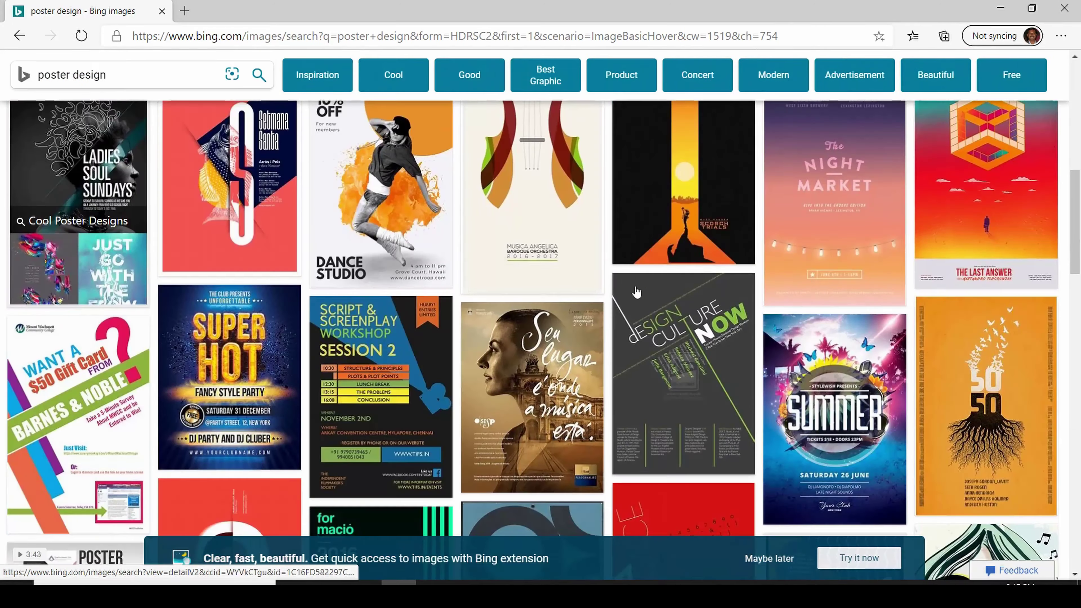
{"action": "scroll", "coordinate": [494, 332], "scroll_direction": "down", "scroll_amount": 4}
{"action": "left_click", "coordinate": [379, 272]}
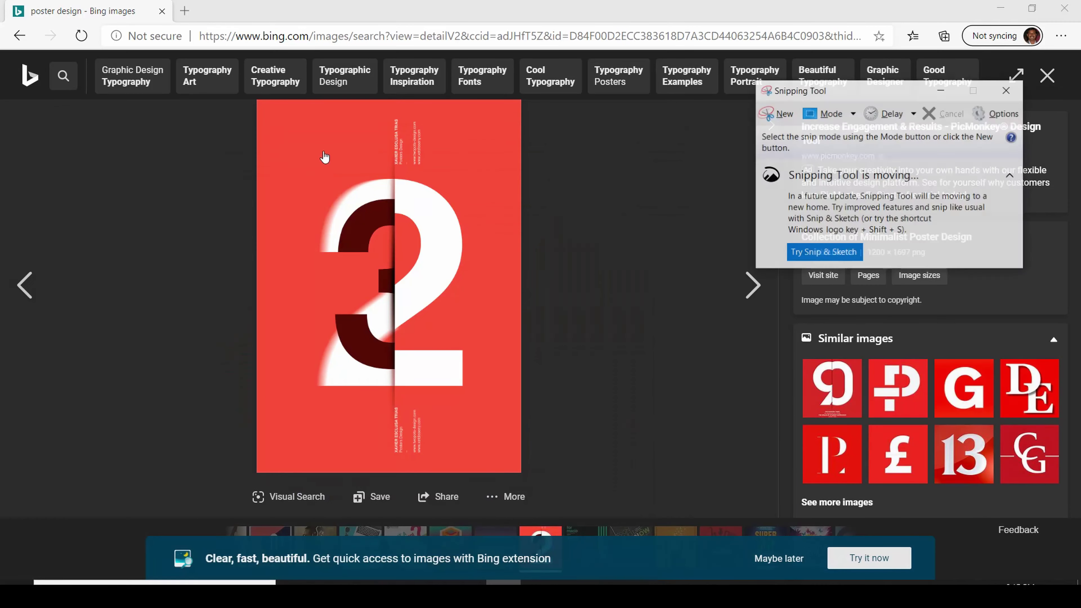
{"action": "left_click", "coordinate": [847, 110]}
{"action": "left_click_drag", "start_coordinate": [253, 97], "coordinate": [523, 475]}
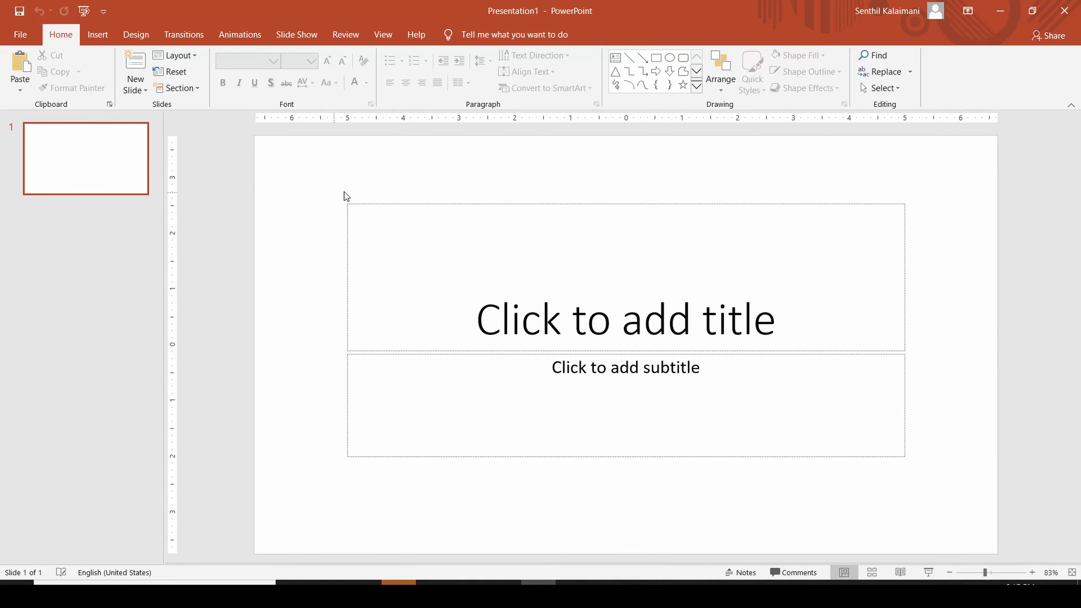
Clear the title slide by deleting both the title and subtitle placeholders.
{"action": "key", "text": "ctrl+v"}
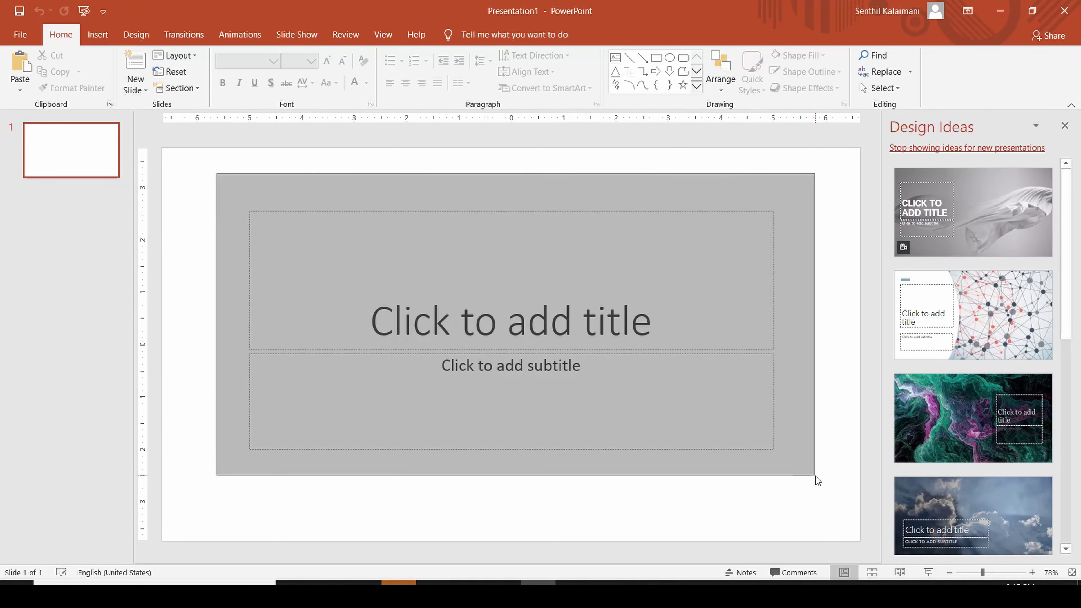
{"action": "left_click_drag", "start_coordinate": [490, 408], "coordinate": [815, 475]}
{"action": "key", "text": "Delete"}
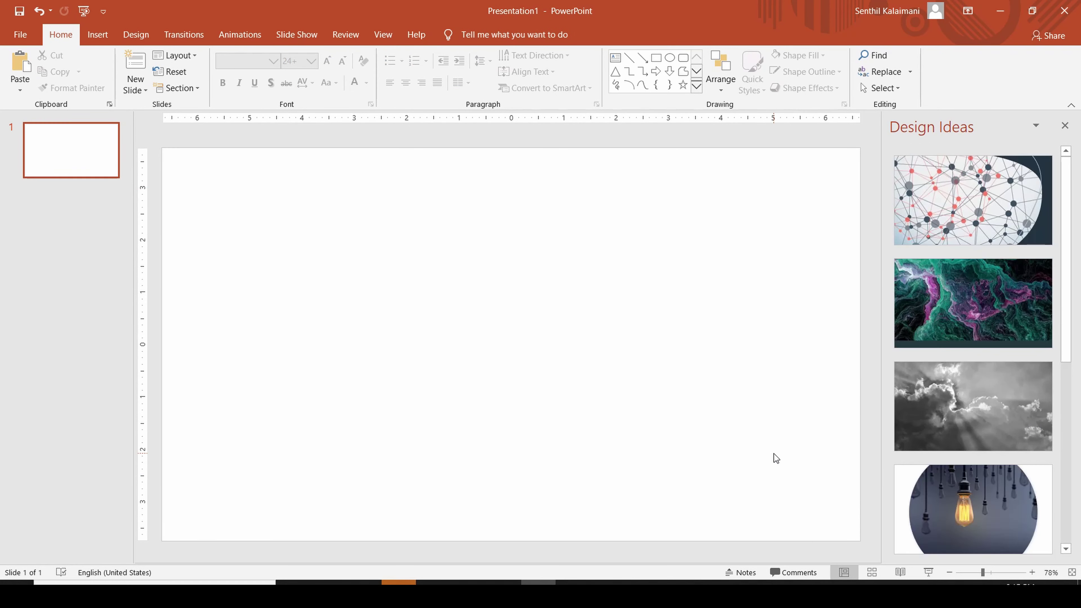
Paste the captured red poster and align it to the slide's left edge.
{"action": "key", "text": "ctrl+v"}
{"action": "left_click_drag", "start_coordinate": [644, 369], "coordinate": [431, 365]}
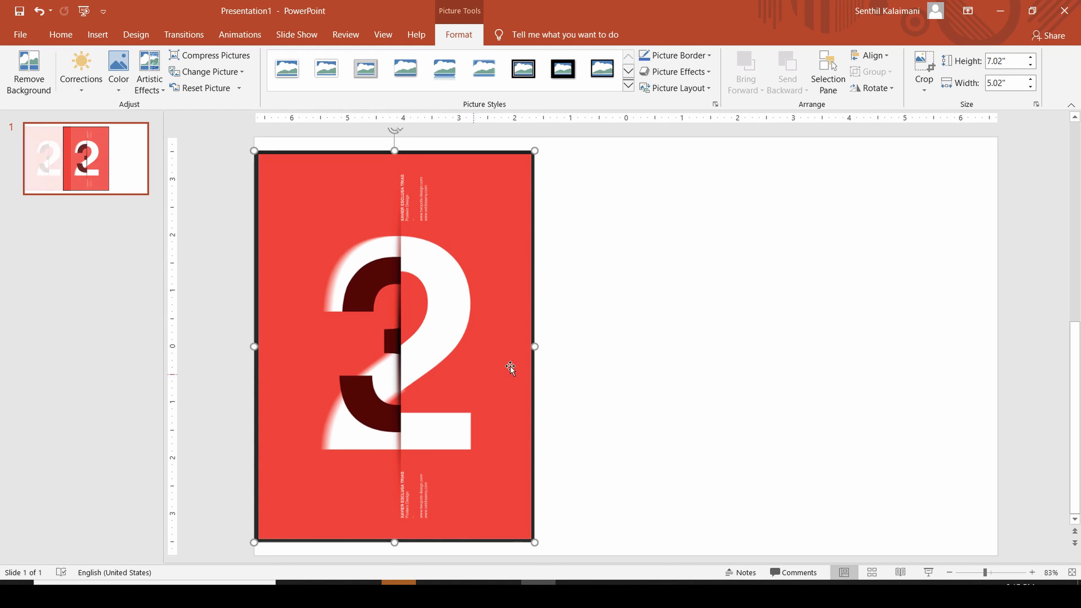
{"action": "left_click", "coordinate": [647, 325]}
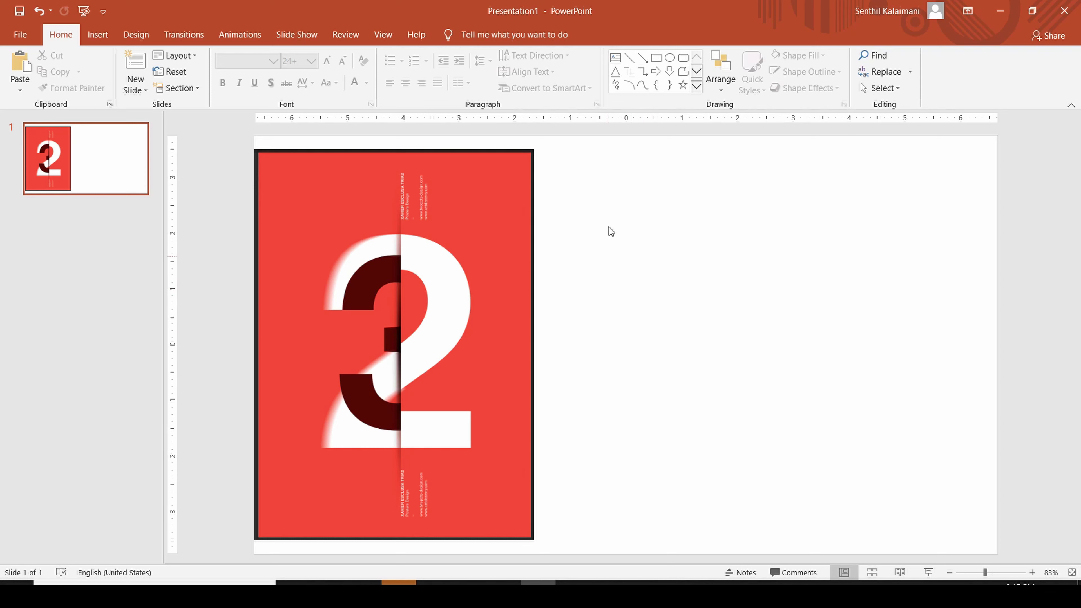
{"action": "left_click", "coordinate": [656, 58]}
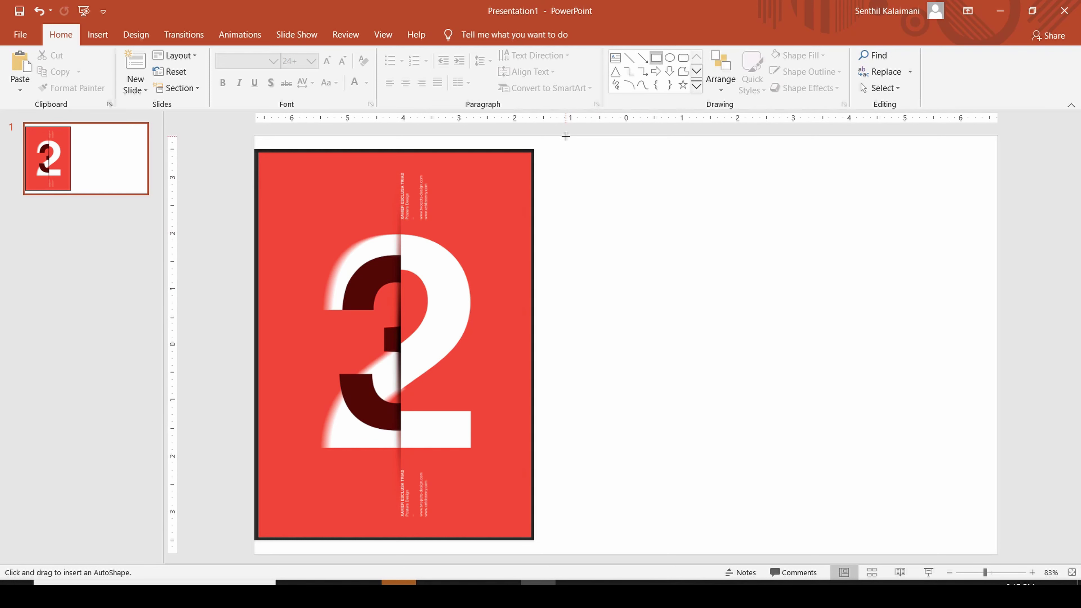
{"action": "left_click", "coordinate": [618, 64]}
{"action": "left_click", "coordinate": [762, 247]}
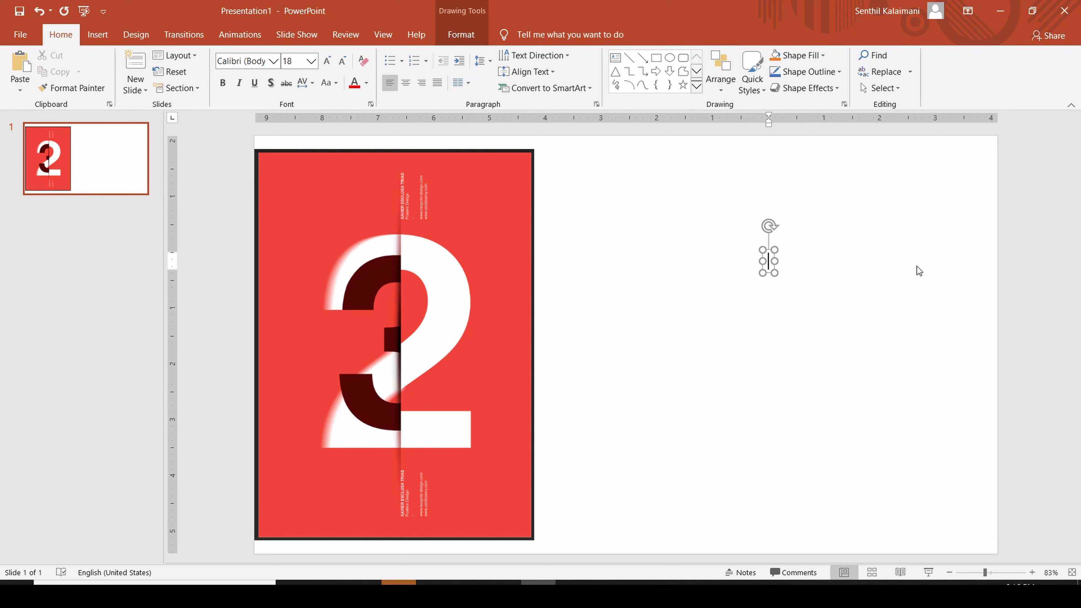
{"action": "type", "text": "Lea"}
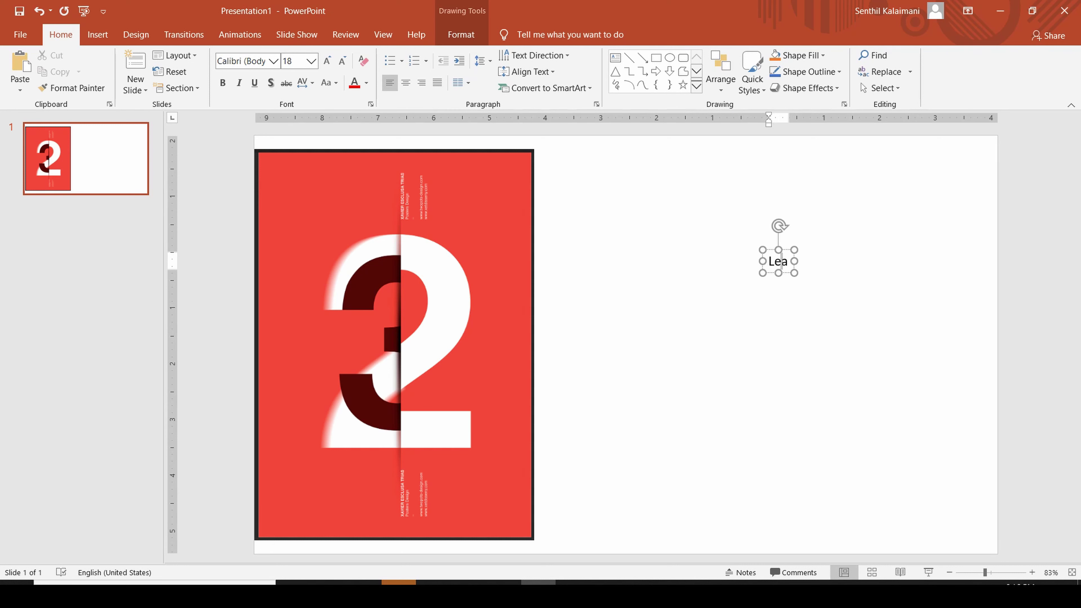
{"action": "type", "text": "rn"}
{"action": "key", "text": "Return"}
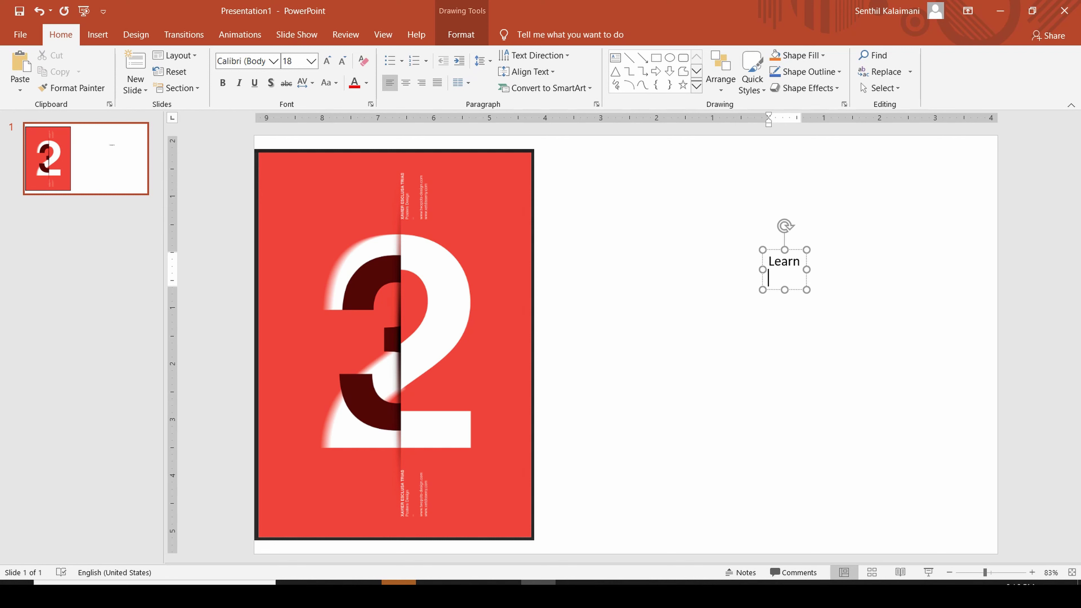
{"action": "type", "text": "L"}
{"action": "type", "text": "ayer"}
{"action": "type", "text": "ing"}
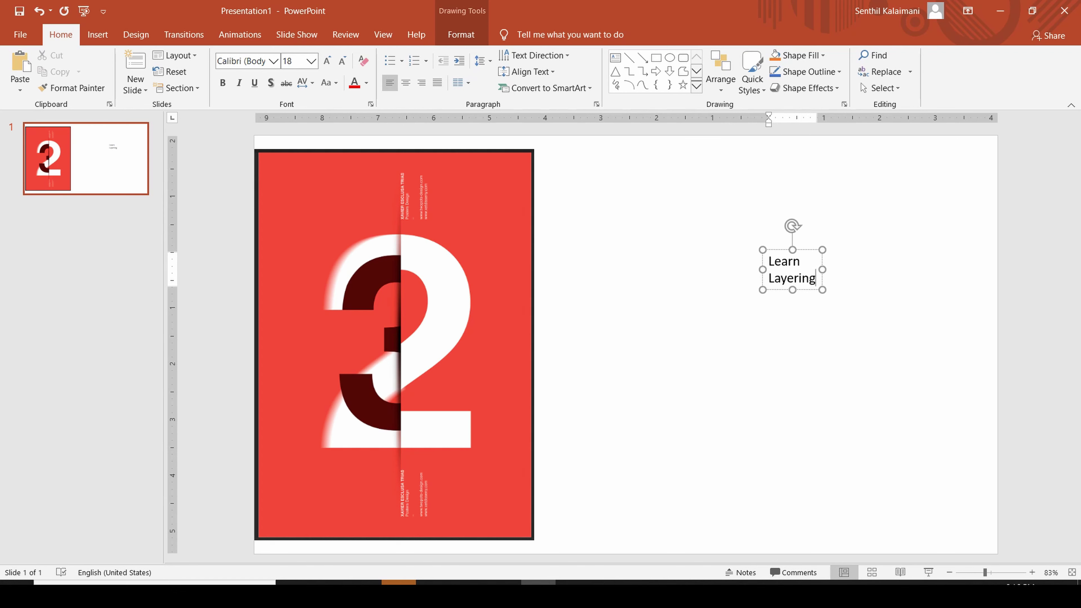
{"action": "key", "text": "Escape"}
{"action": "key", "text": "ctrl+z"}
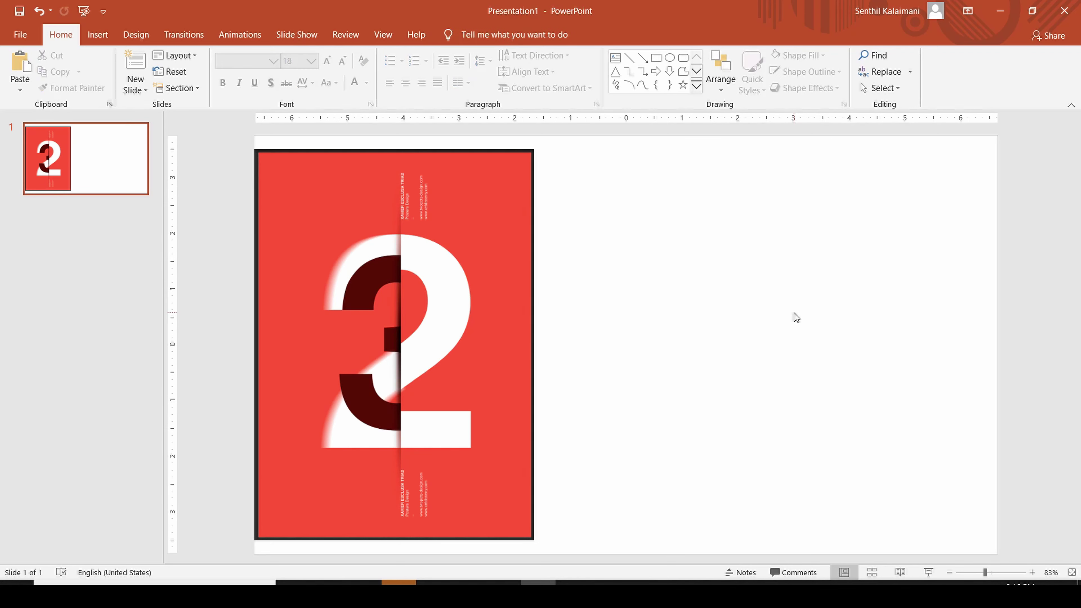
{"action": "key", "text": "ctrl+y"}
{"action": "key", "text": "Delete"}
{"action": "key", "text": "ctrl+z"}
{"action": "key", "text": "Delete"}
Draw a rectangle over the right half, filling and outlining it with the eyedropped poster red.
{"action": "left_click", "coordinate": [655, 58]}
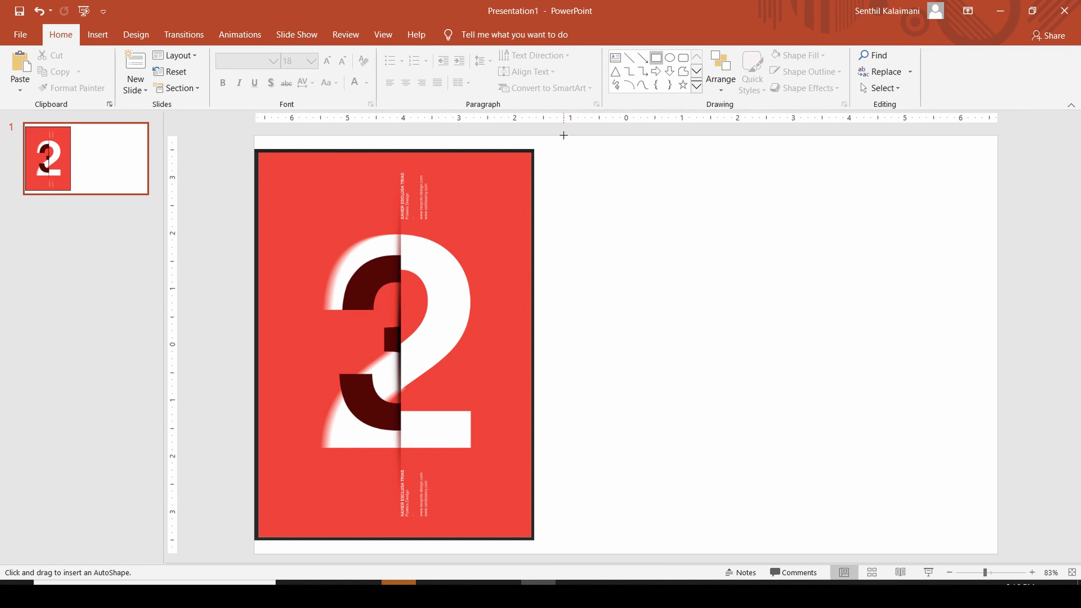
{"action": "mouse_move", "coordinate": [563, 135]}
{"action": "left_mouse_down"}
{"action": "mouse_move", "coordinate": [965, 552]}
{"action": "mouse_move", "coordinate": [995, 554]}
{"action": "left_mouse_up"}
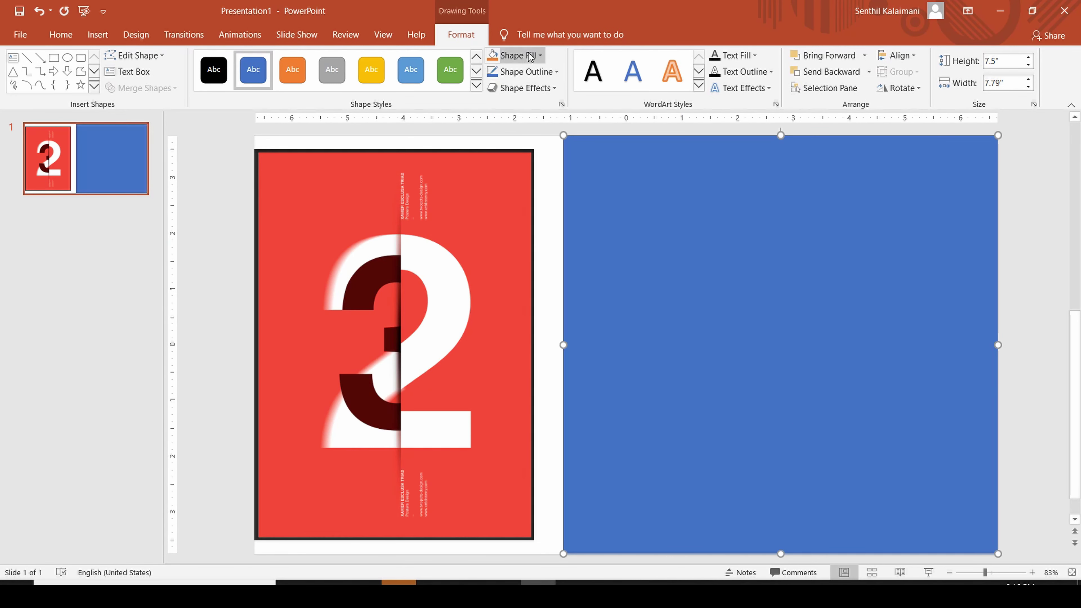
{"action": "left_click", "coordinate": [517, 55]}
{"action": "left_click", "coordinate": [524, 220]}
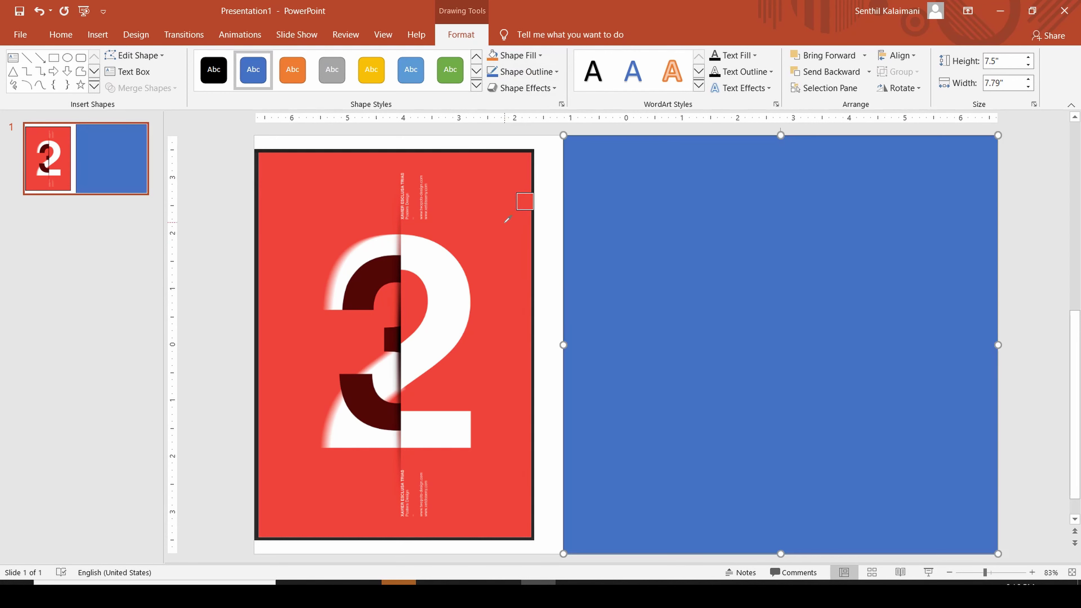
{"action": "left_click", "coordinate": [517, 204]}
{"action": "left_click", "coordinate": [544, 72]}
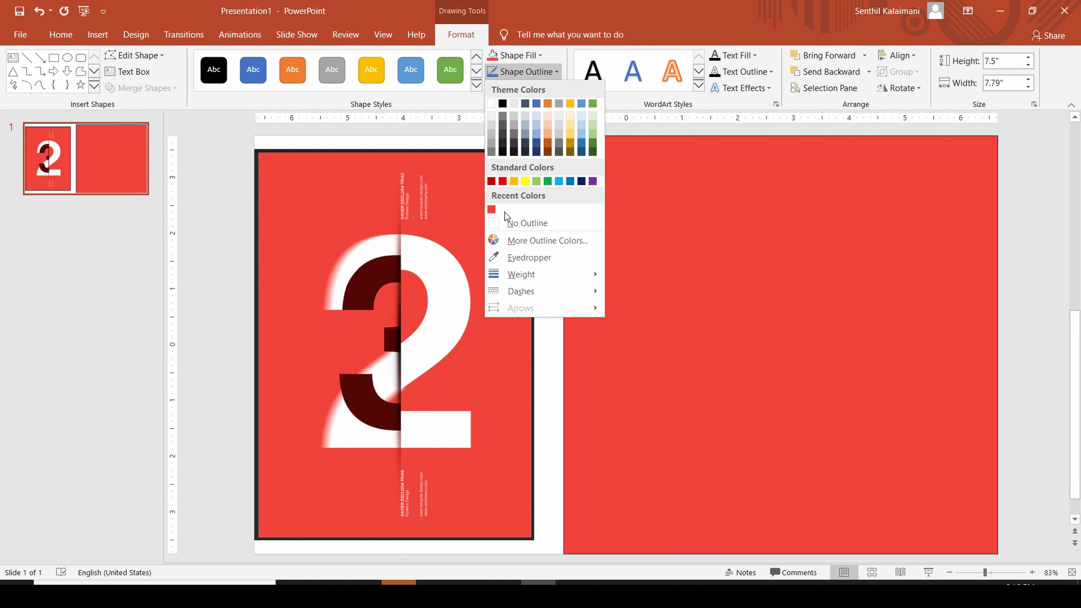
{"action": "left_click", "coordinate": [491, 208]}
Paste a '2' text box and format it as bold Univers at 413 pt.
{"action": "key", "text": "Escape"}
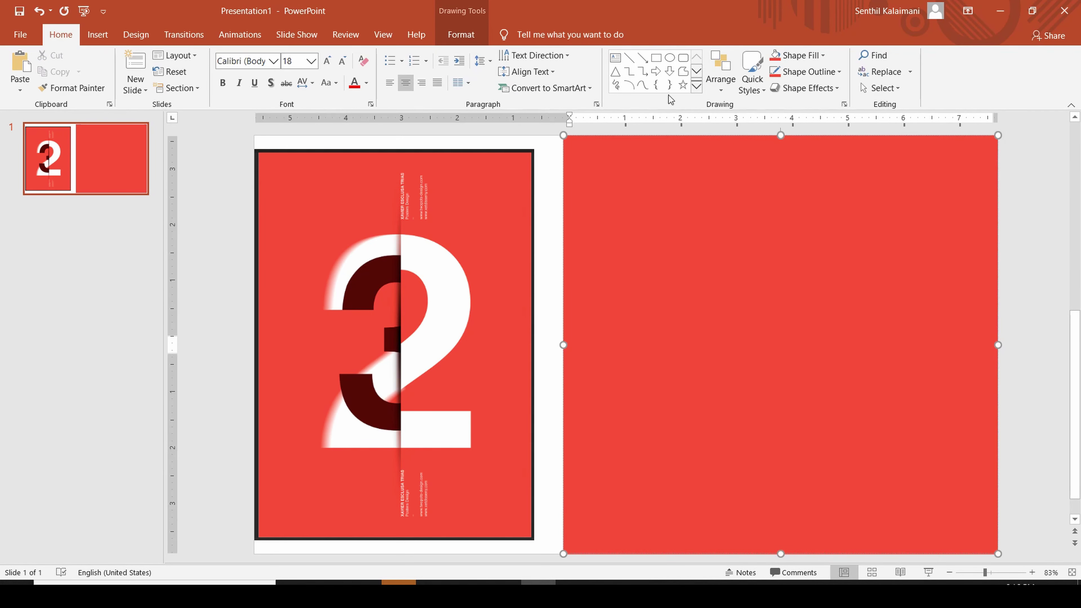
{"action": "type", "text": "2"}
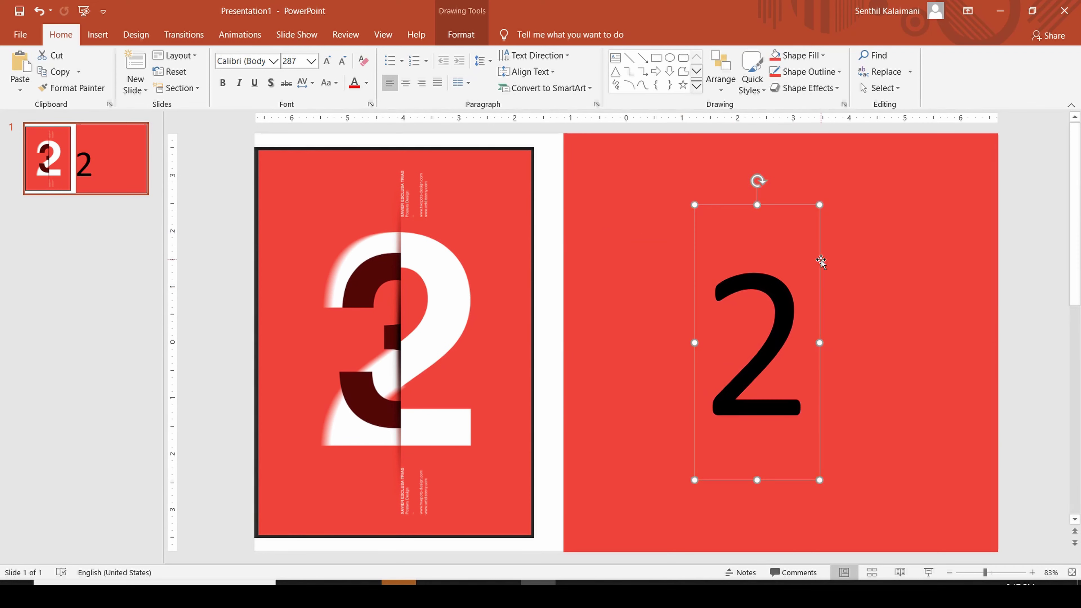
{"action": "left_click", "coordinate": [273, 61]}
{"action": "scroll", "coordinate": [334, 211], "scroll_direction": "down", "scroll_amount": 5}
{"action": "scroll", "coordinate": [317, 224], "scroll_direction": "down", "scroll_amount": 10}
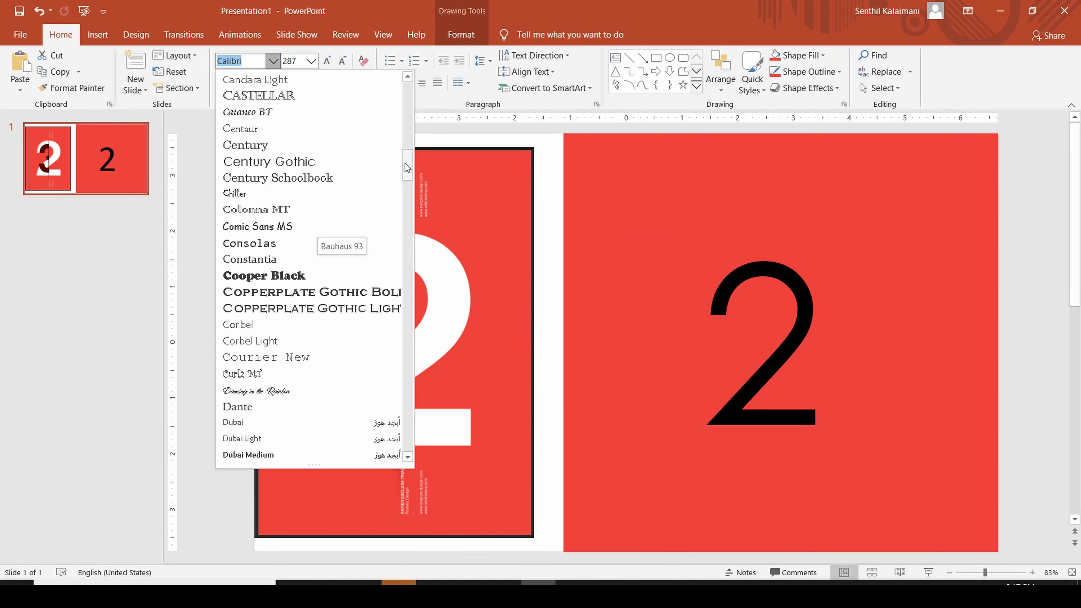
{"action": "scroll", "coordinate": [320, 298], "scroll_direction": "down", "scroll_amount": 20}
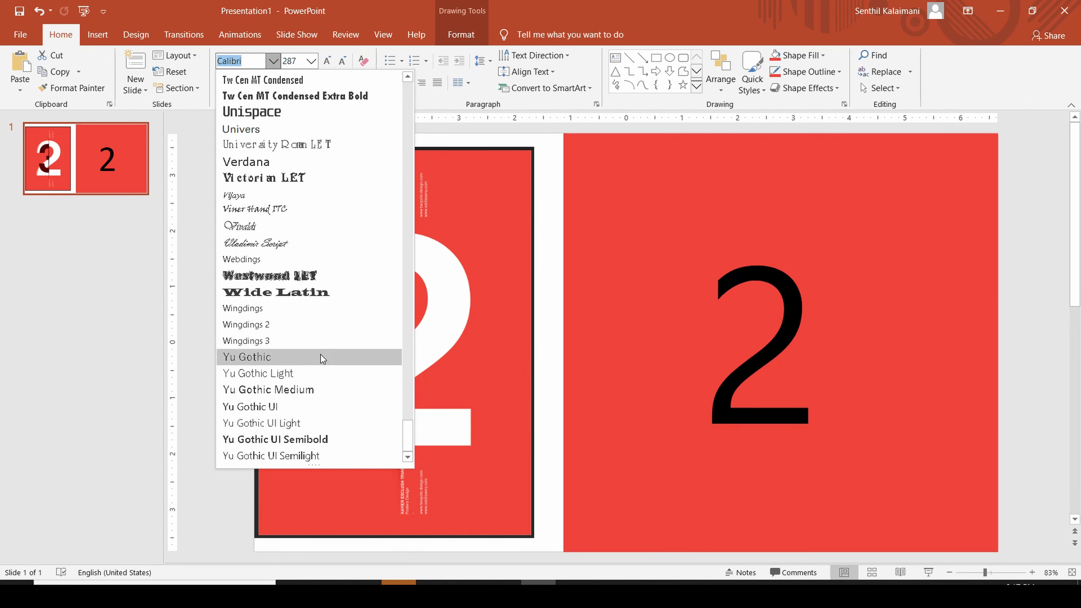
{"action": "left_click", "coordinate": [293, 131]}
{"action": "left_click", "coordinate": [230, 84]}
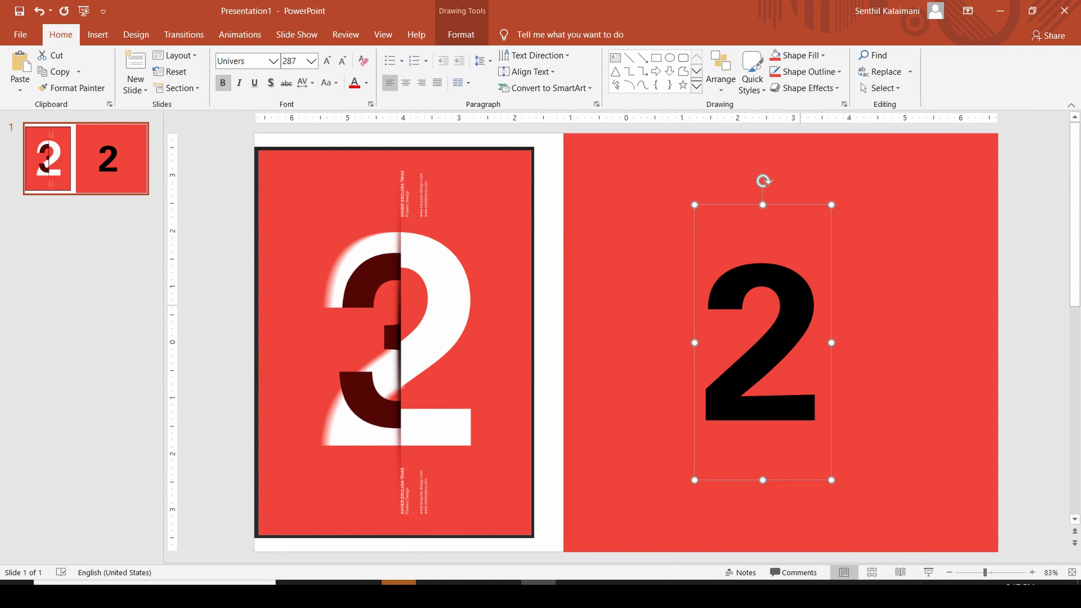
{"action": "left_click", "coordinate": [327, 61]}
Centre the 2 on the red right half and colour it white.
{"action": "mouse_move", "coordinate": [889, 381]}
{"action": "left_mouse_down"}
{"action": "mouse_move", "coordinate": [864, 330]}
{"action": "mouse_move", "coordinate": [939, 387]}
{"action": "left_mouse_up"}
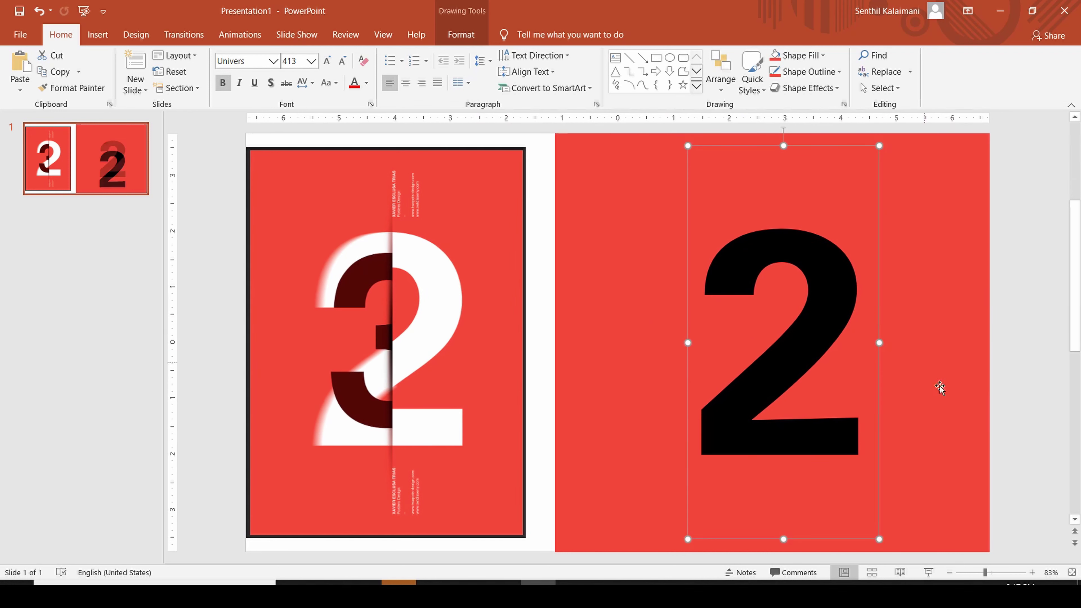
{"action": "left_click", "coordinate": [366, 82]}
{"action": "left_click", "coordinate": [359, 117]}
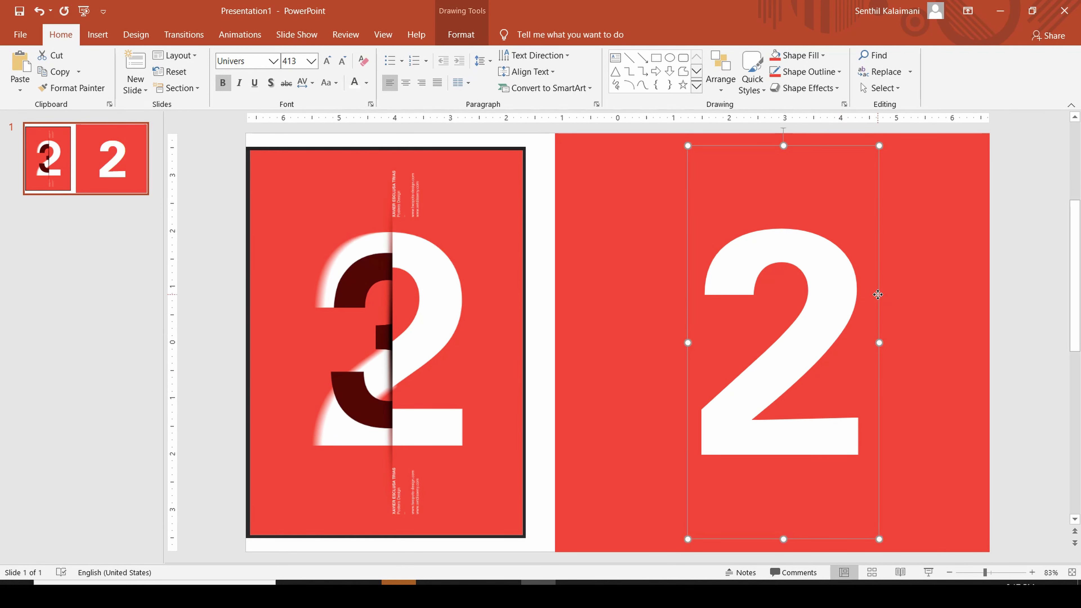
Save the white 2 as a PNG picture named 'Two', then delete it from the slide.
{"action": "right_click", "coordinate": [877, 294]}
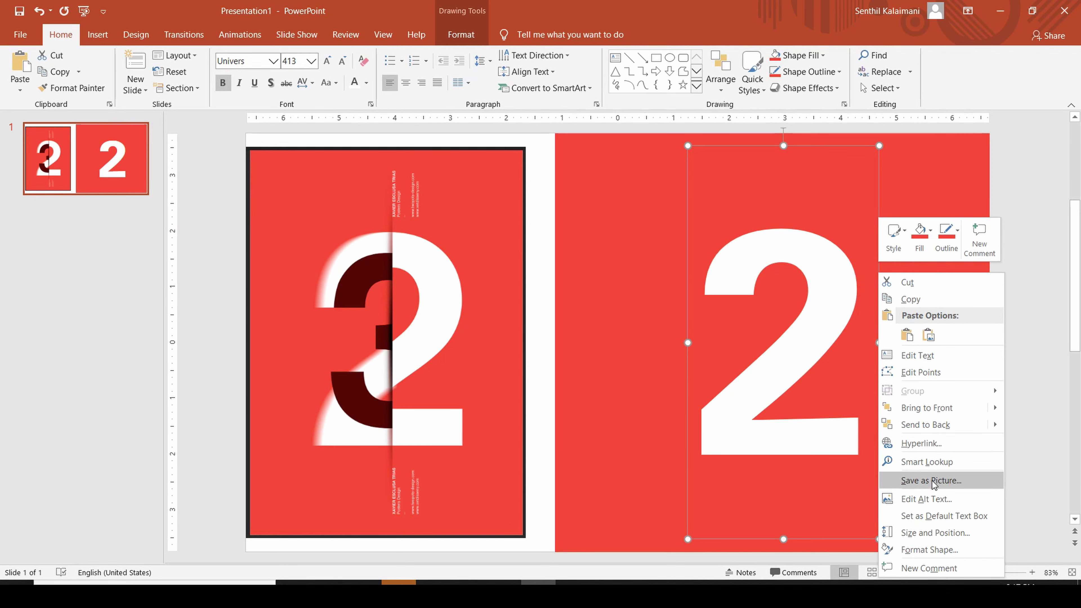
{"action": "left_click", "coordinate": [928, 487]}
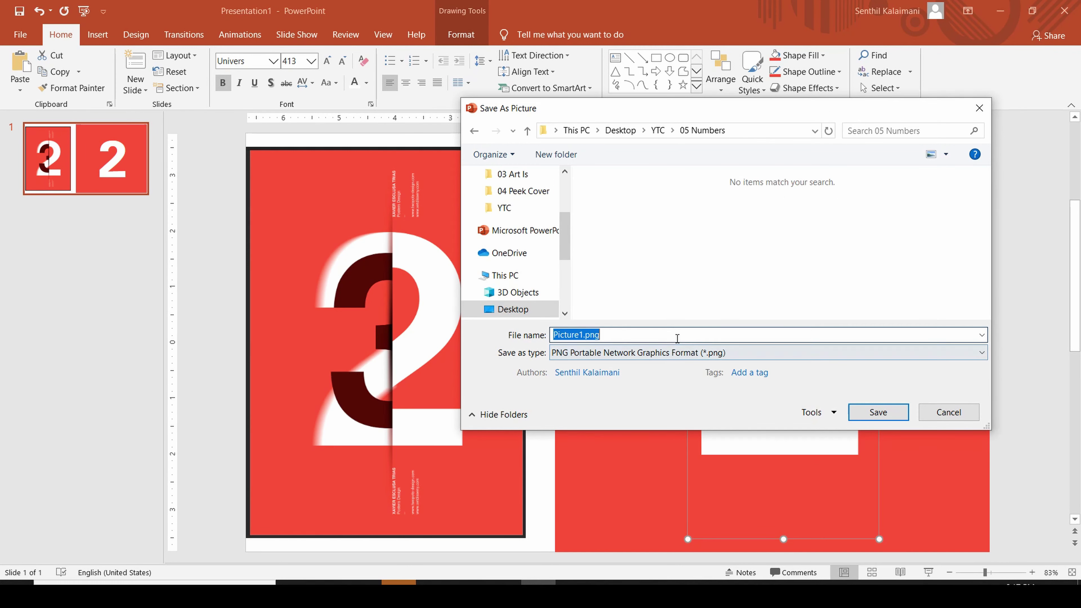
{"action": "type", "text": "Two"}
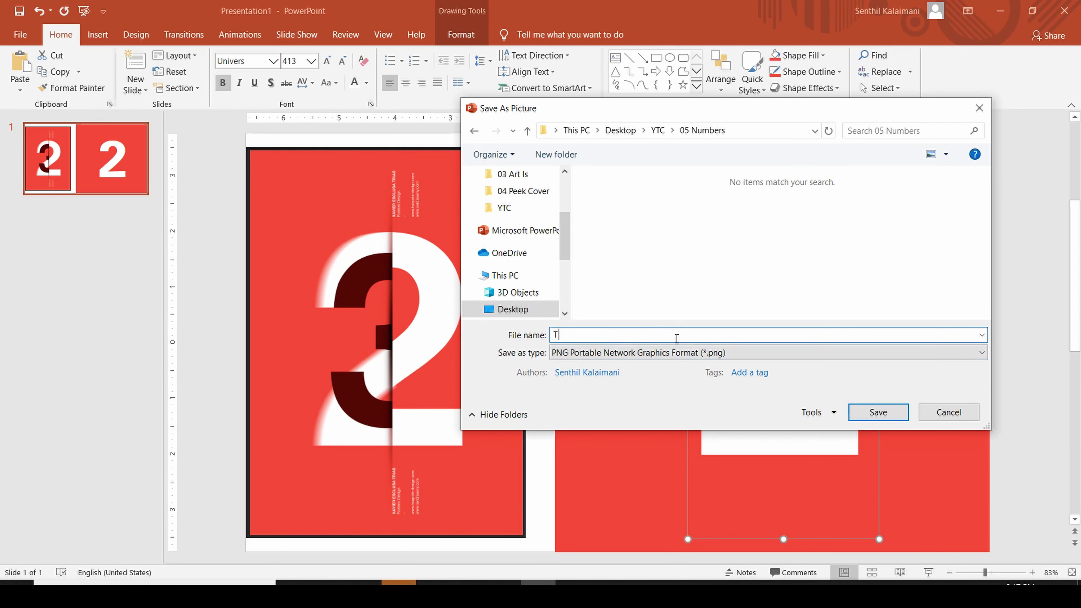
{"action": "left_click", "coordinate": [888, 414]}
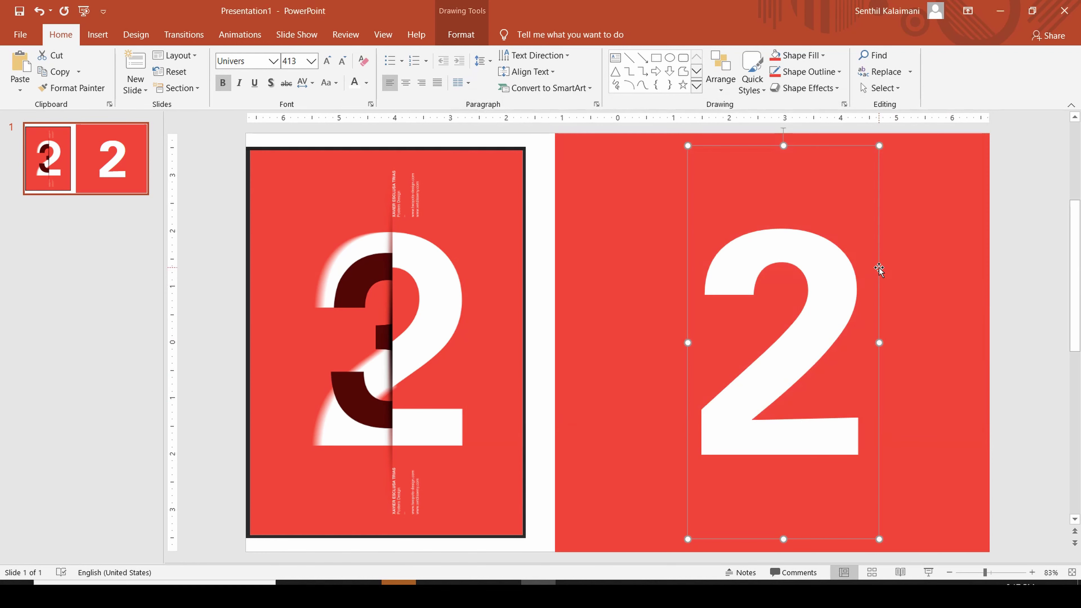
{"action": "key", "text": "Delete"}
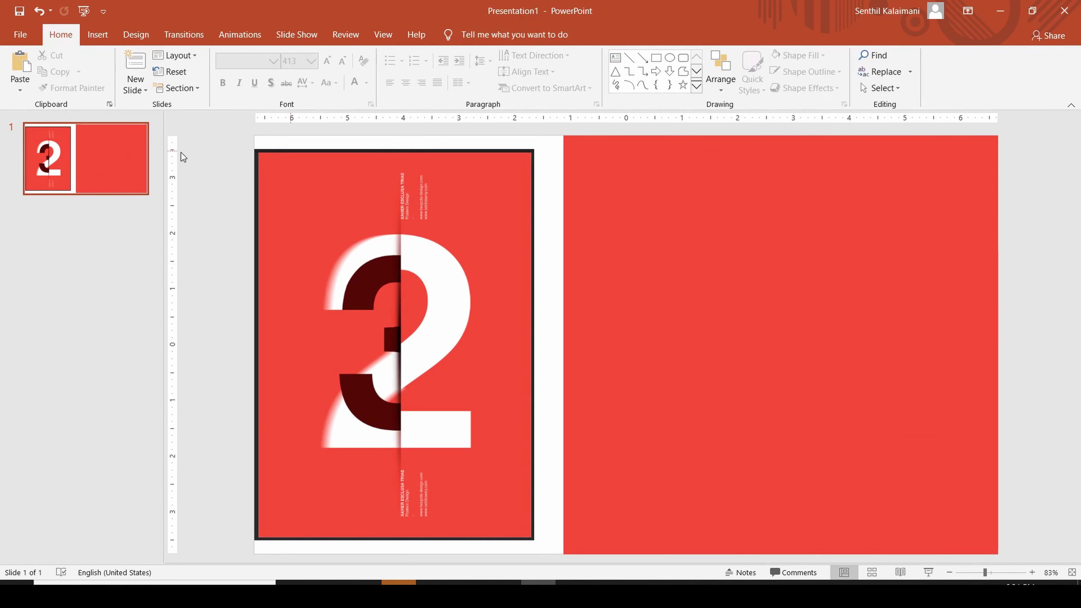
Insert the Two.png picture from this computer onto the slide.
{"action": "left_click", "coordinate": [97, 35]}
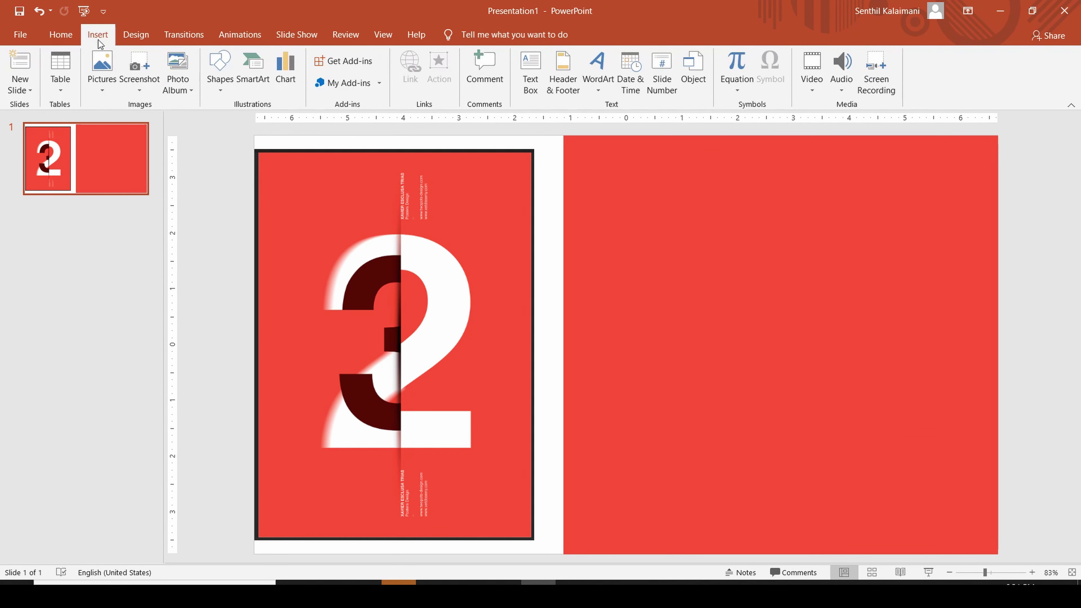
{"action": "left_click", "coordinate": [110, 91]}
{"action": "left_click", "coordinate": [133, 125]}
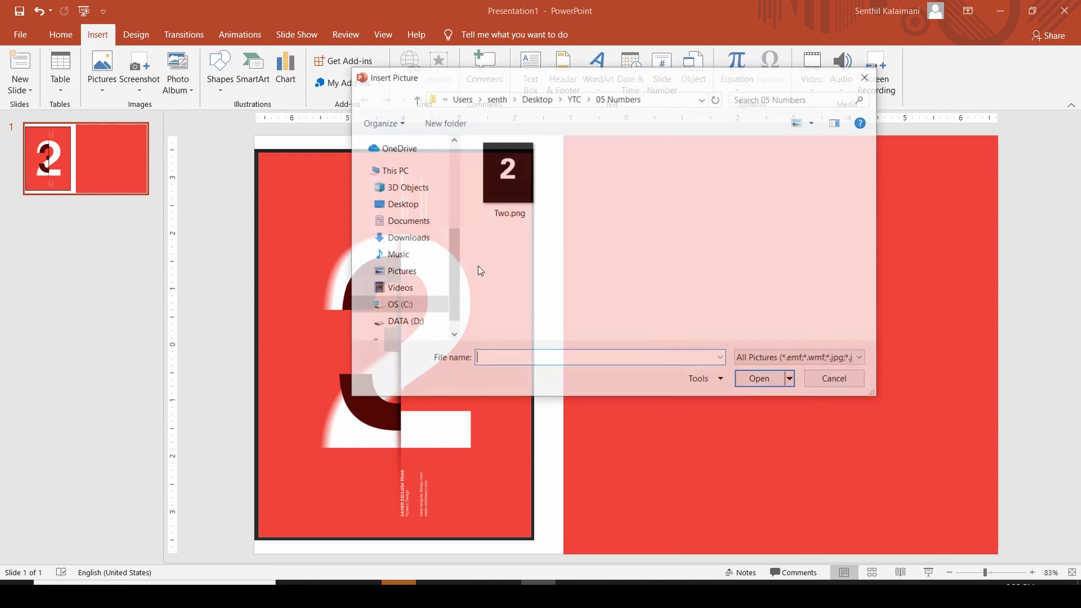
{"action": "double_click", "coordinate": [517, 204]}
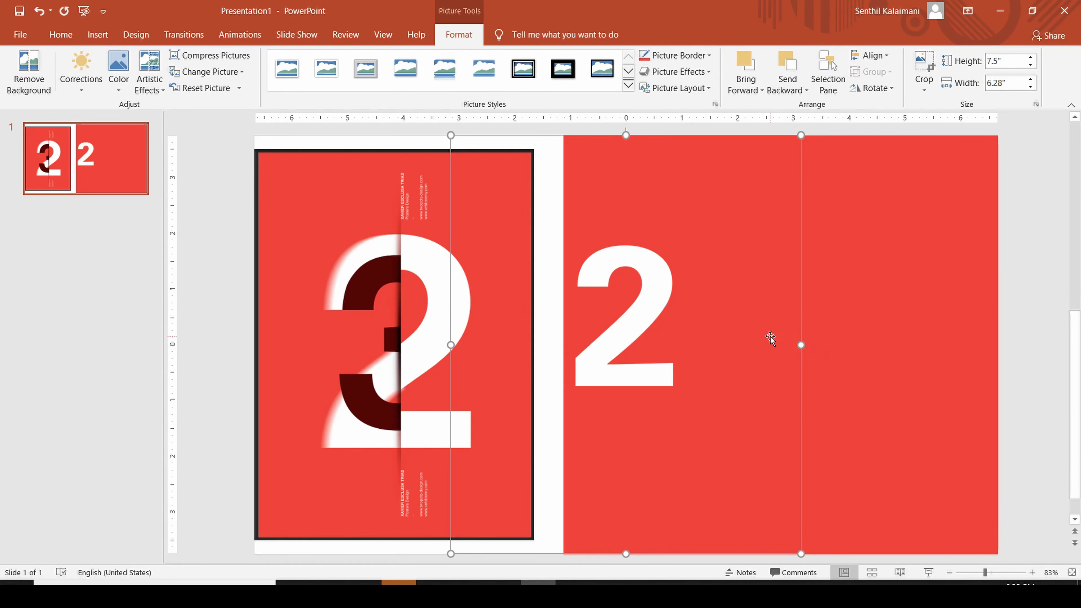
Crop the Two.png picture tightly around the numeral, to 3.16" by 2.41".
{"action": "left_click", "coordinate": [923, 66]}
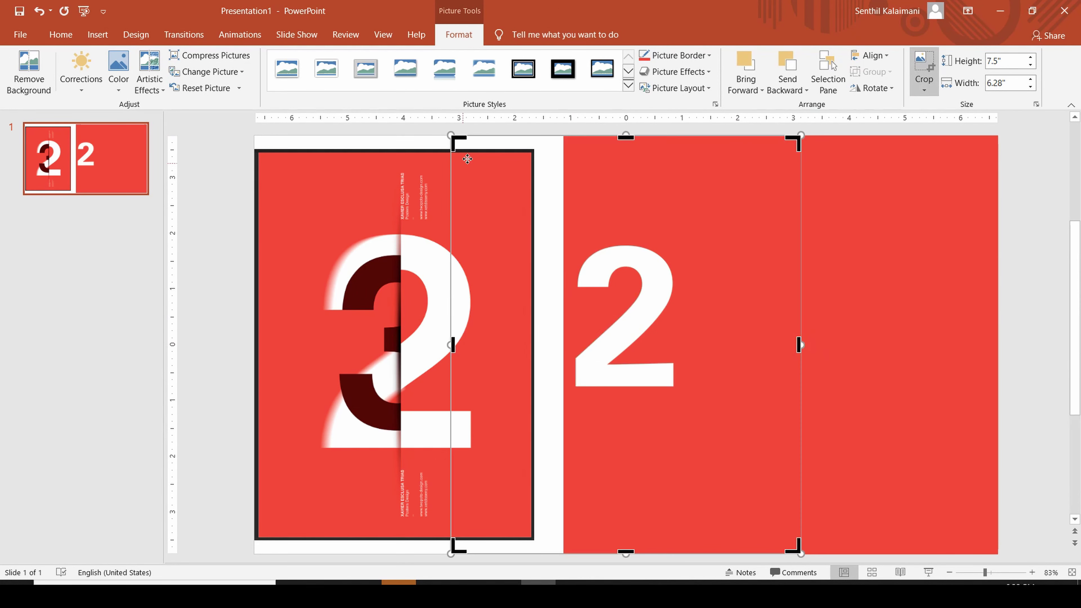
{"action": "left_click_drag", "start_coordinate": [460, 143], "coordinate": [564, 234]}
{"action": "left_click_drag", "start_coordinate": [794, 548], "coordinate": [698, 409]}
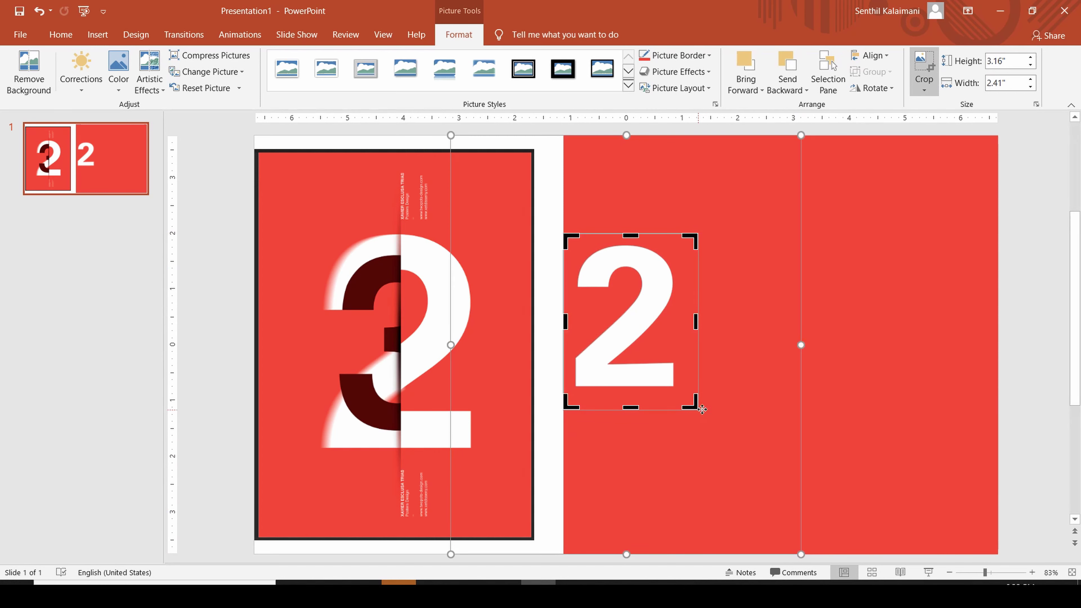
Copy and paste the cropped 2 picture, placing the duplicate to the right of the original.
{"action": "left_click", "coordinate": [1040, 358]}
{"action": "left_click", "coordinate": [645, 318]}
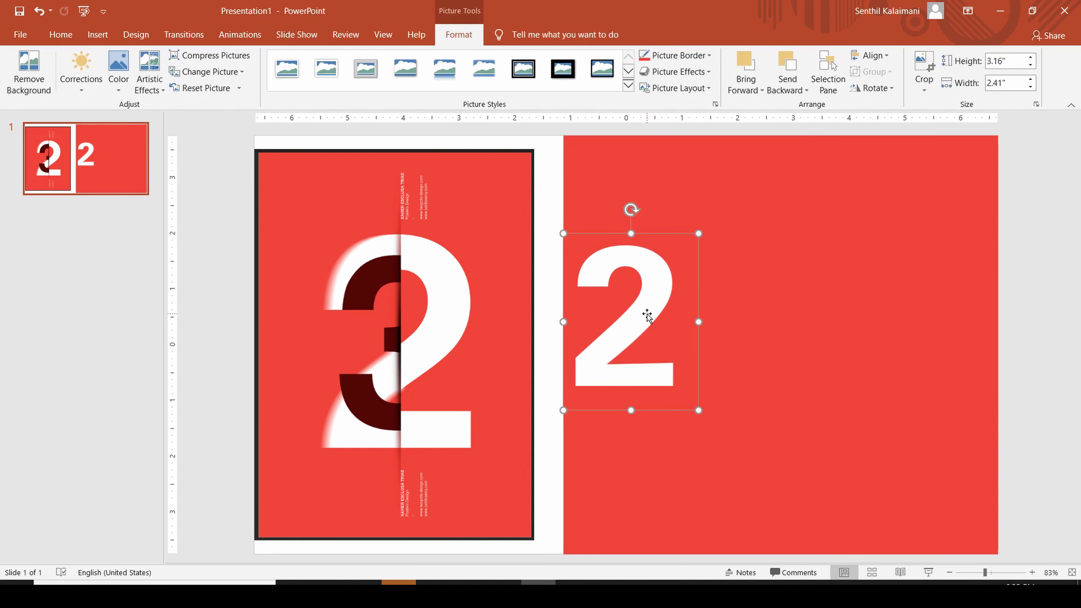
{"action": "right_click", "coordinate": [647, 315]}
{"action": "left_click", "coordinate": [674, 340]}
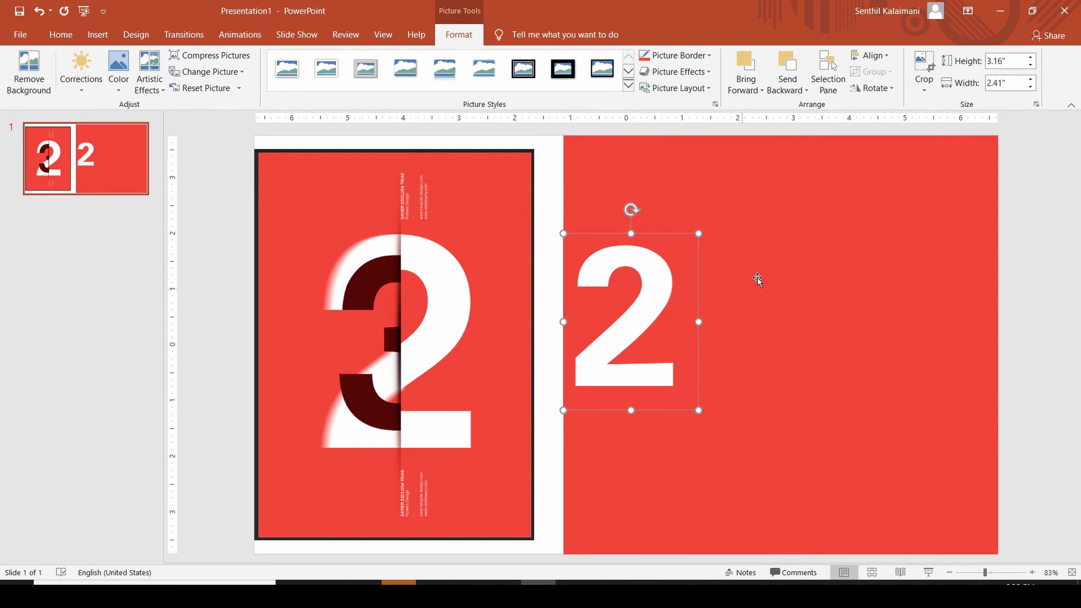
{"action": "right_click", "coordinate": [1006, 240]}
{"action": "left_click", "coordinate": [927, 266]}
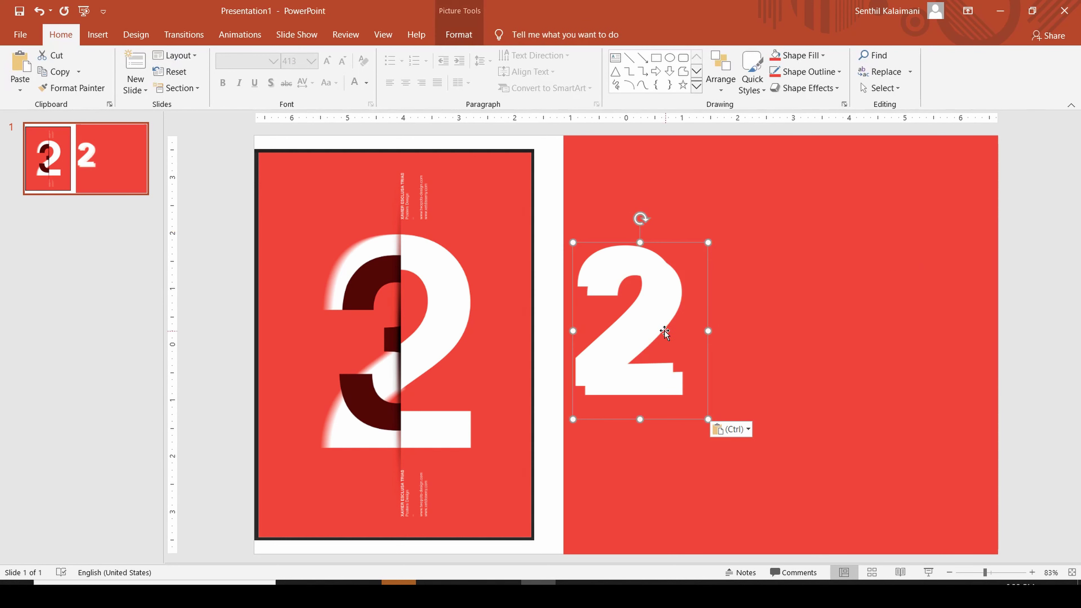
{"action": "left_click_drag", "start_coordinate": [665, 332], "coordinate": [906, 315]}
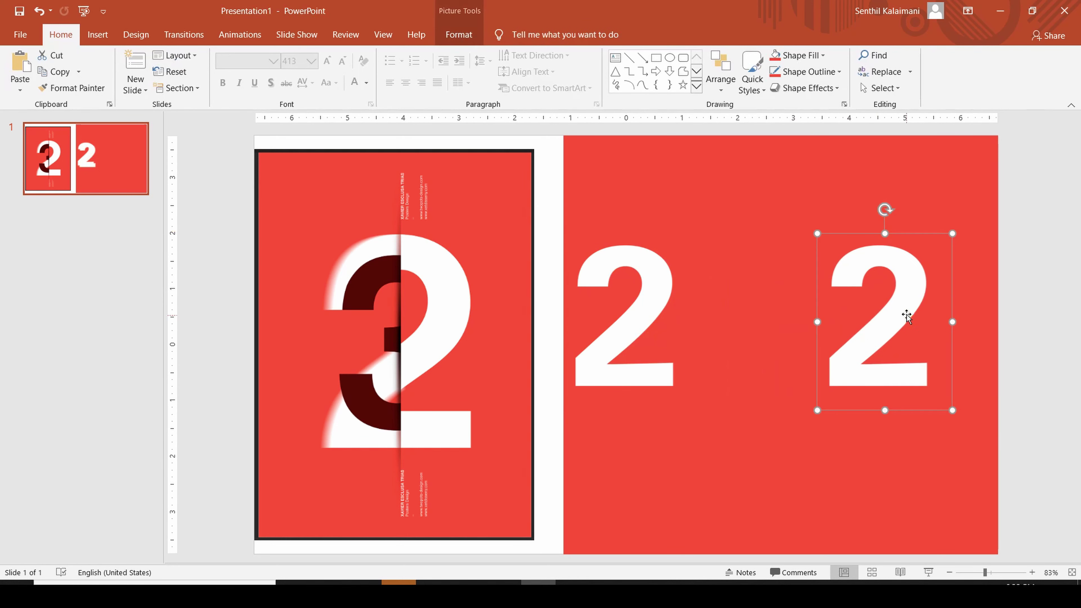
{"action": "left_click_drag", "start_coordinate": [644, 314], "coordinate": [681, 314]}
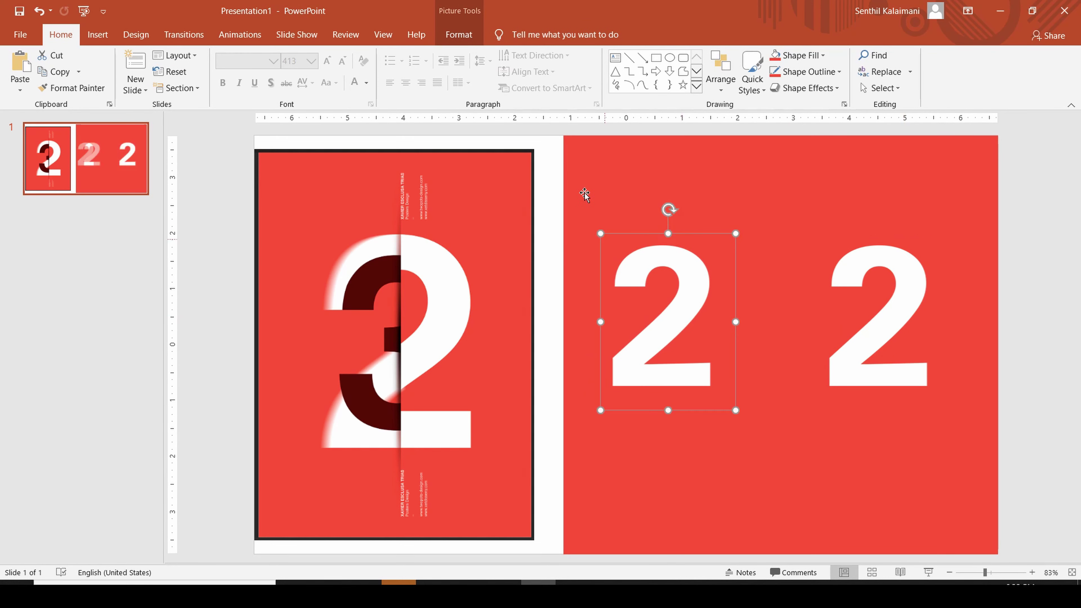
Apply a strong Soft Edges picture effect to the left 2 picture.
{"action": "left_click", "coordinate": [458, 34]}
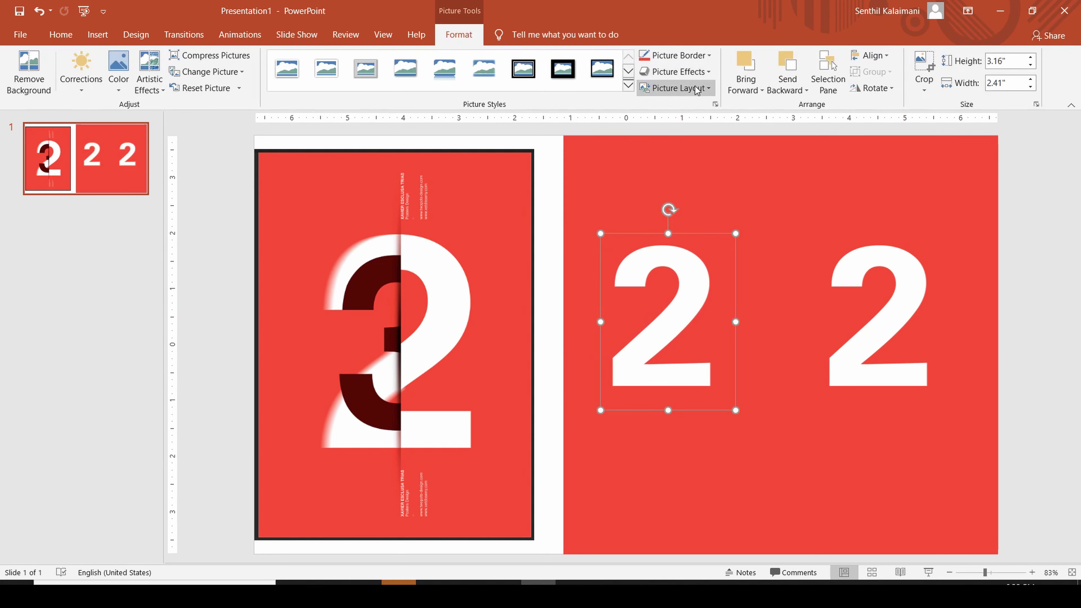
{"action": "left_click", "coordinate": [679, 72]}
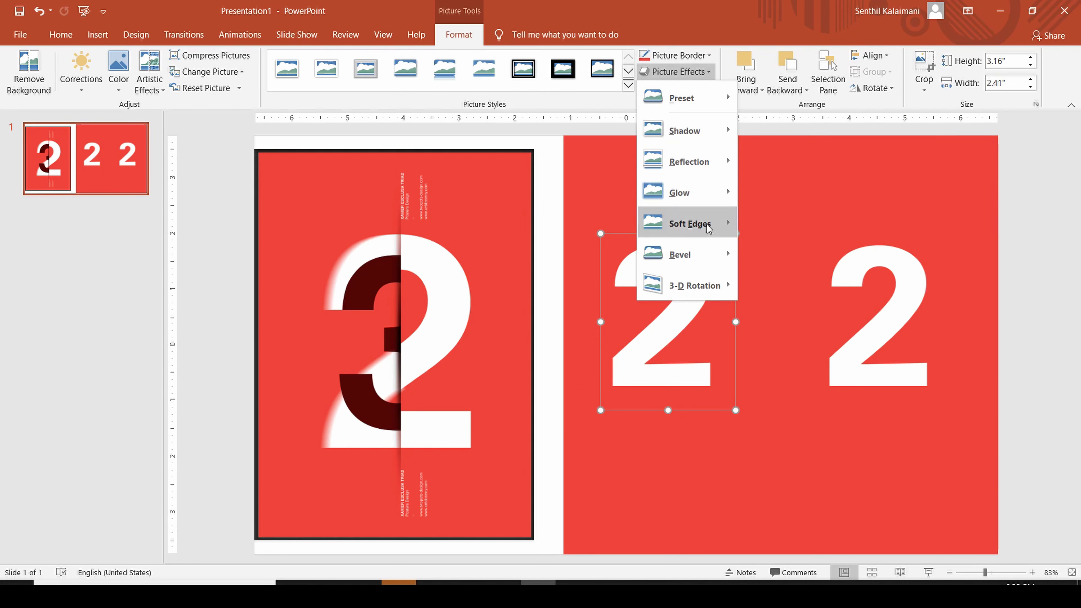
{"action": "mouse_move", "coordinate": [688, 223]}
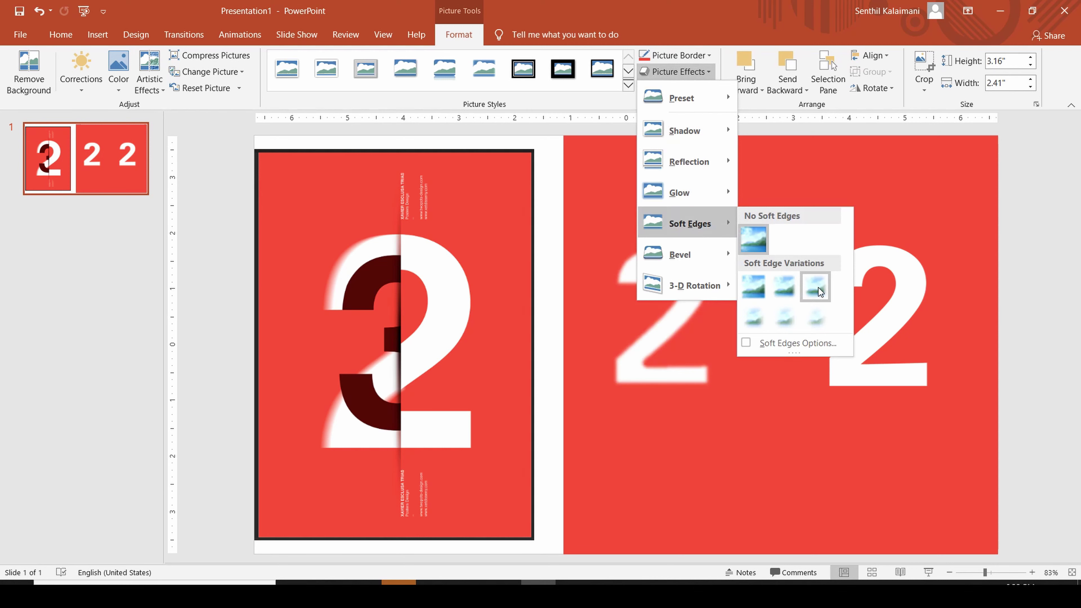
{"action": "left_click", "coordinate": [819, 287]}
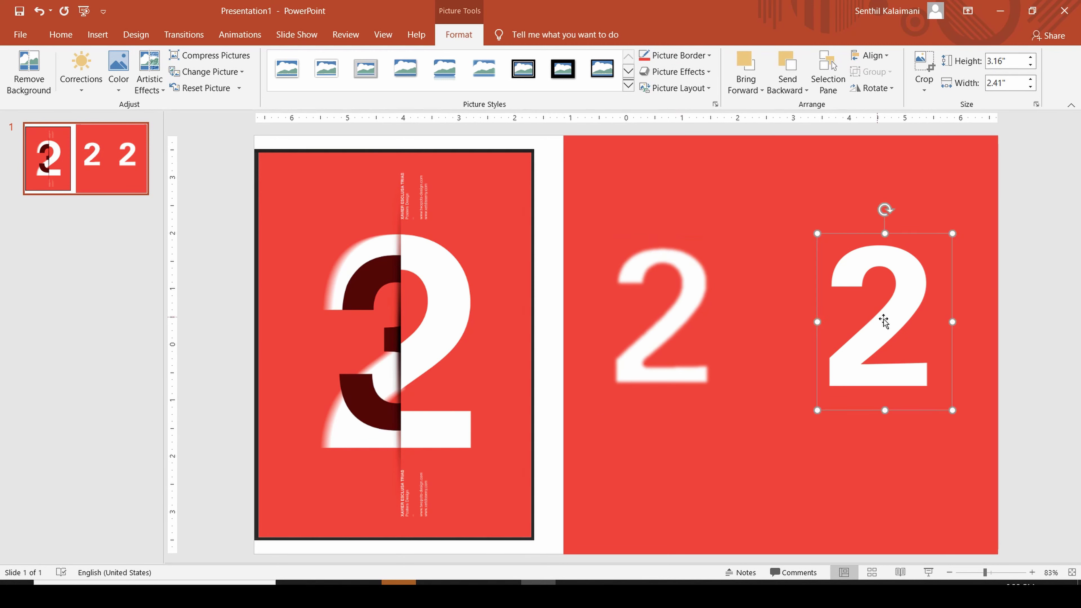
Enlarge both 2 pictures to 4.83" by 3.69" and overlap the blurred one onto the sharp one.
{"action": "left_click_drag", "start_coordinate": [884, 321], "coordinate": [783, 332]}
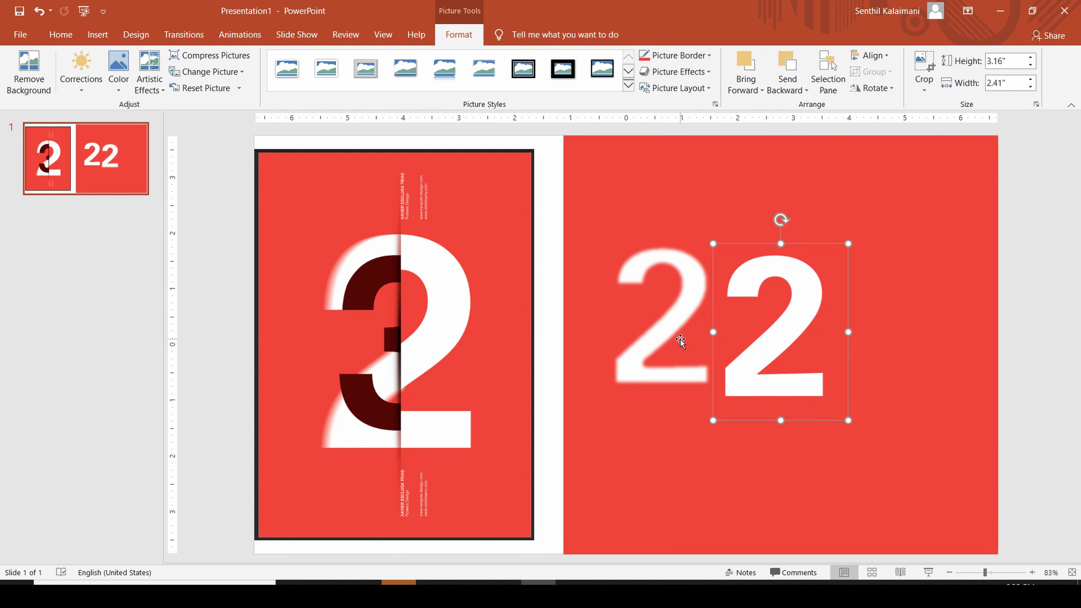
{"action": "left_click", "coordinate": [670, 334], "text": "shift"}
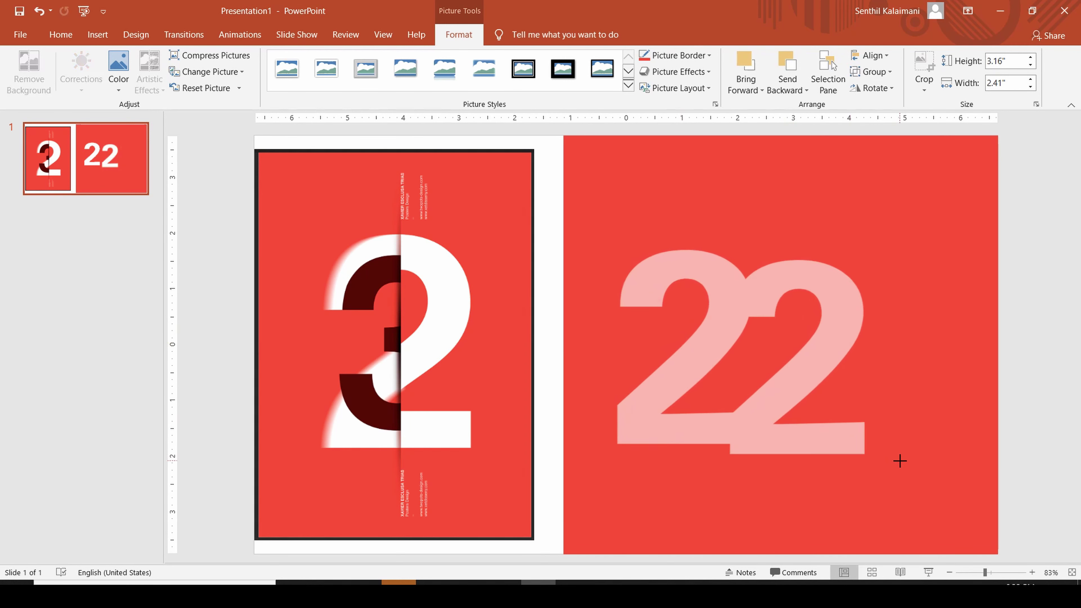
{"action": "left_click_drag", "start_coordinate": [906, 465], "coordinate": [915, 473]}
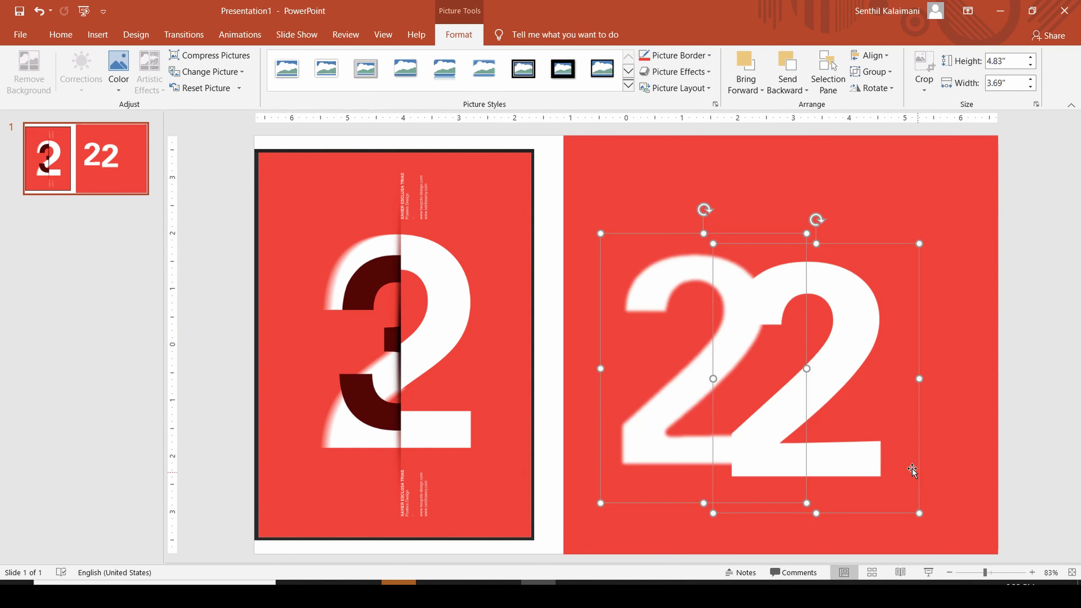
{"action": "left_click", "coordinate": [945, 352]}
{"action": "mouse_move", "coordinate": [709, 374]}
{"action": "left_mouse_down"}
{"action": "mouse_move", "coordinate": [764, 353]}
{"action": "mouse_move", "coordinate": [730, 315]}
{"action": "left_mouse_up"}
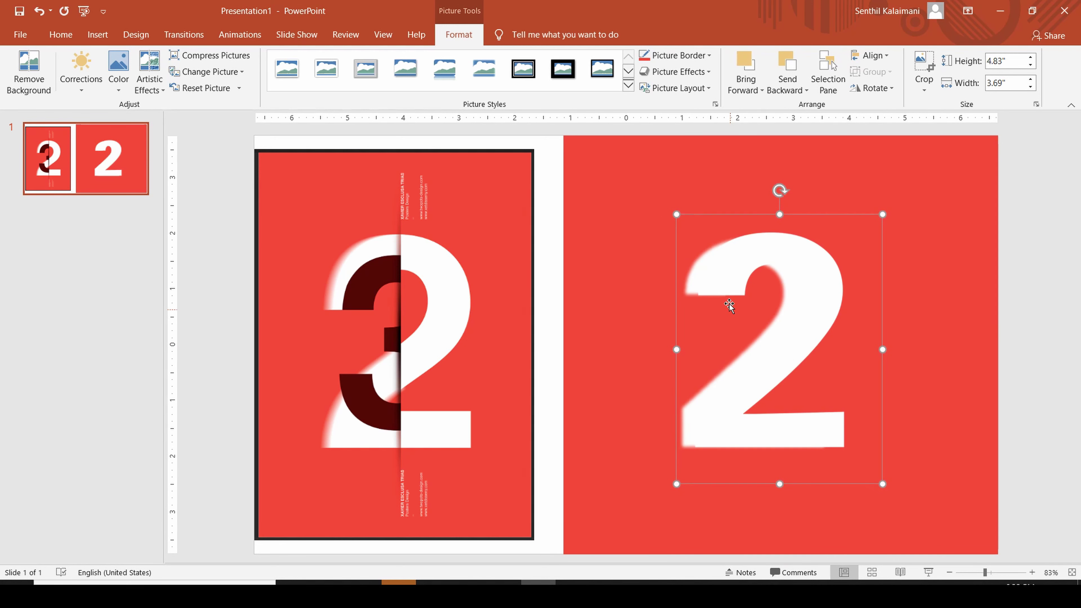
Add a '3' text box in bold Univers at 344 pt.
{"action": "left_click", "coordinate": [1019, 320]}
{"action": "left_click", "coordinate": [614, 59]}
{"action": "left_click", "coordinate": [549, 336]}
{"action": "type", "text": "3"}
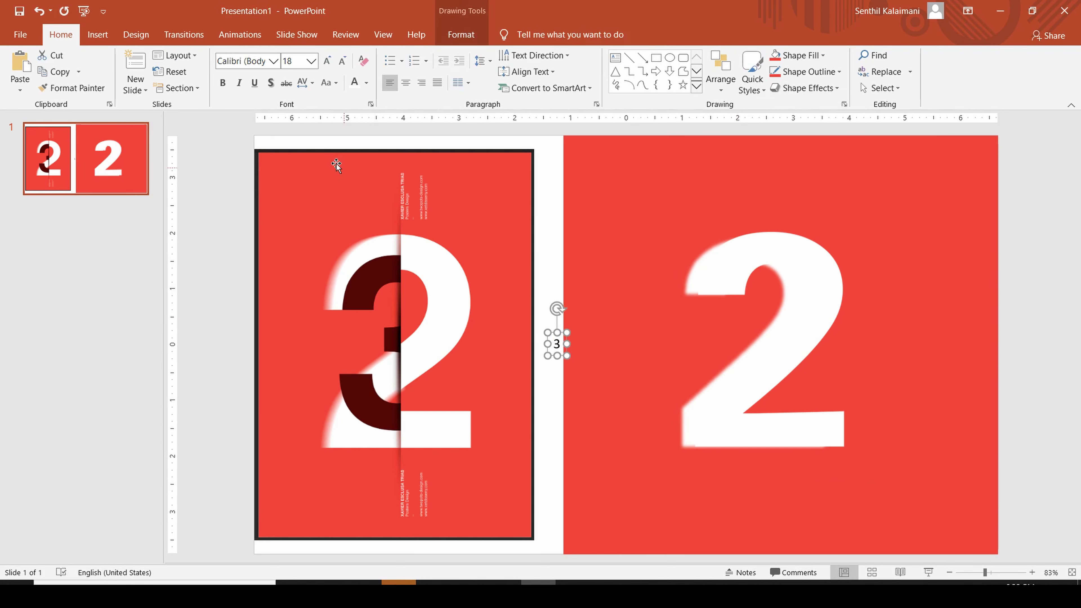
{"action": "left_click", "coordinate": [273, 61]}
{"action": "left_click", "coordinate": [241, 142]}
{"action": "left_click", "coordinate": [327, 61]}
{"action": "key", "text": "ctrl+b"}
{"action": "left_click", "coordinate": [327, 61]}
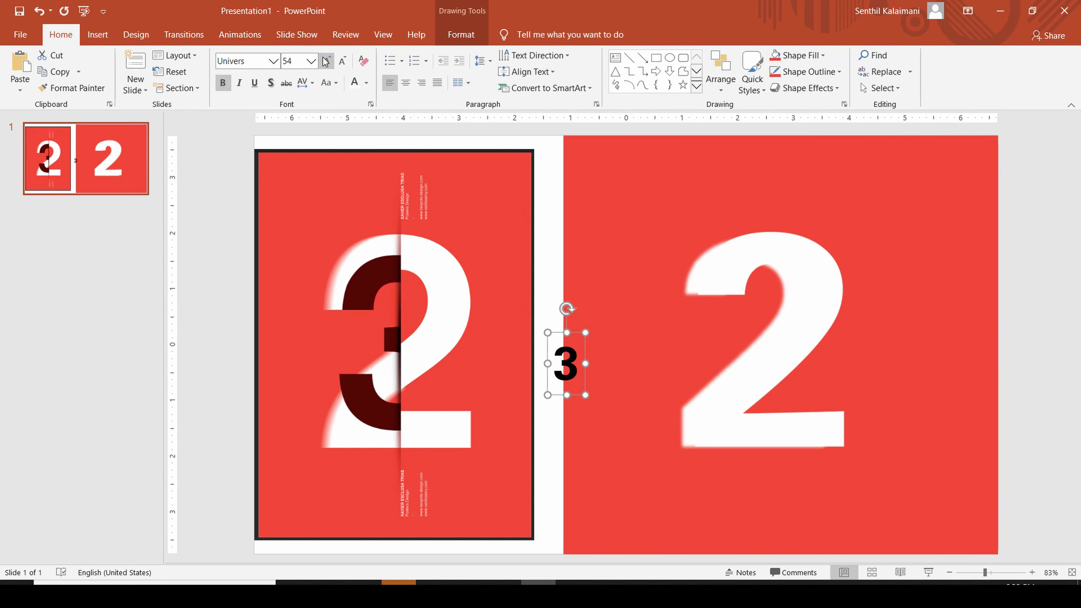
{"action": "left_click", "coordinate": [328, 60]}
{"action": "left_click", "coordinate": [327, 61]}
{"action": "left_click", "coordinate": [327, 61]}
Move the 3 over the white 2 and colour it dark red.
{"action": "mouse_move", "coordinate": [709, 553]}
{"action": "left_mouse_down"}
{"action": "mouse_move", "coordinate": [872, 423]}
{"action": "mouse_move", "coordinate": [872, 396]}
{"action": "left_mouse_up"}
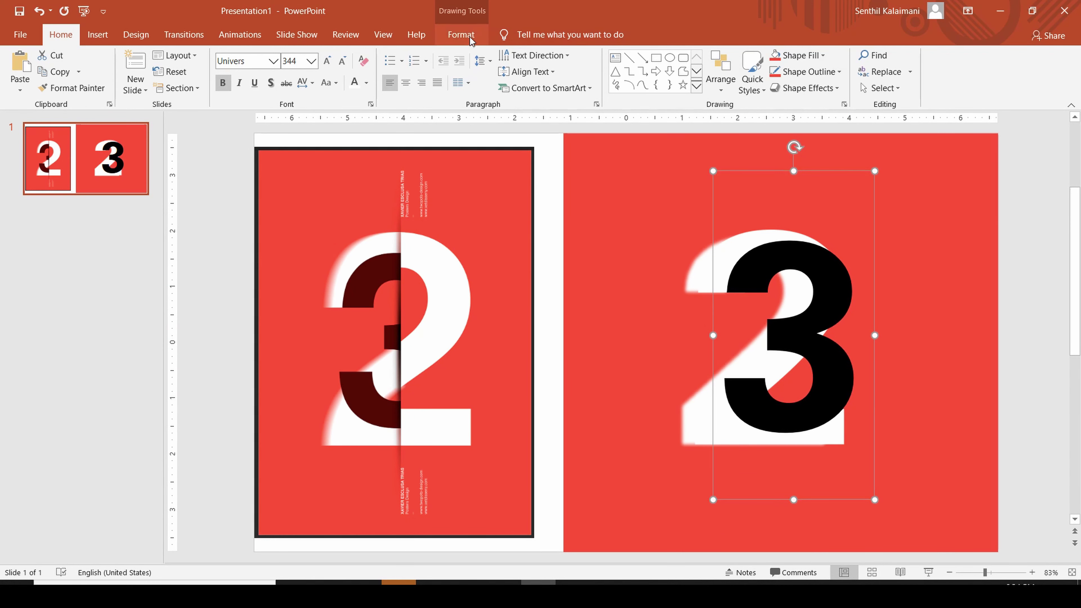
{"action": "left_click", "coordinate": [461, 34]}
{"action": "left_click", "coordinate": [734, 55]}
{"action": "left_click", "coordinate": [751, 241]}
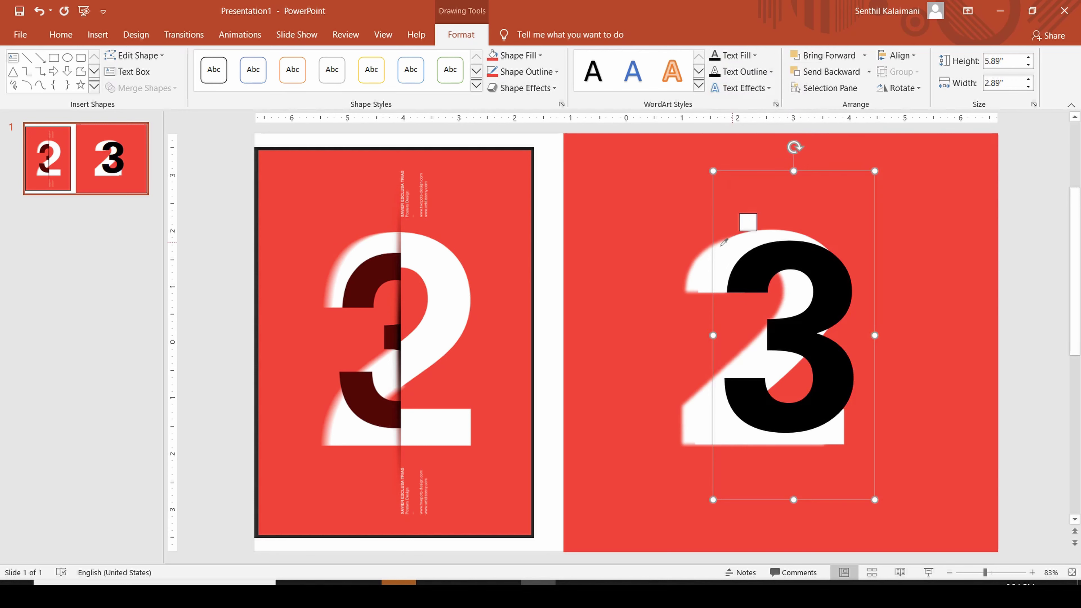
{"action": "left_click", "coordinate": [374, 274]}
{"action": "left_click", "coordinate": [1032, 274]}
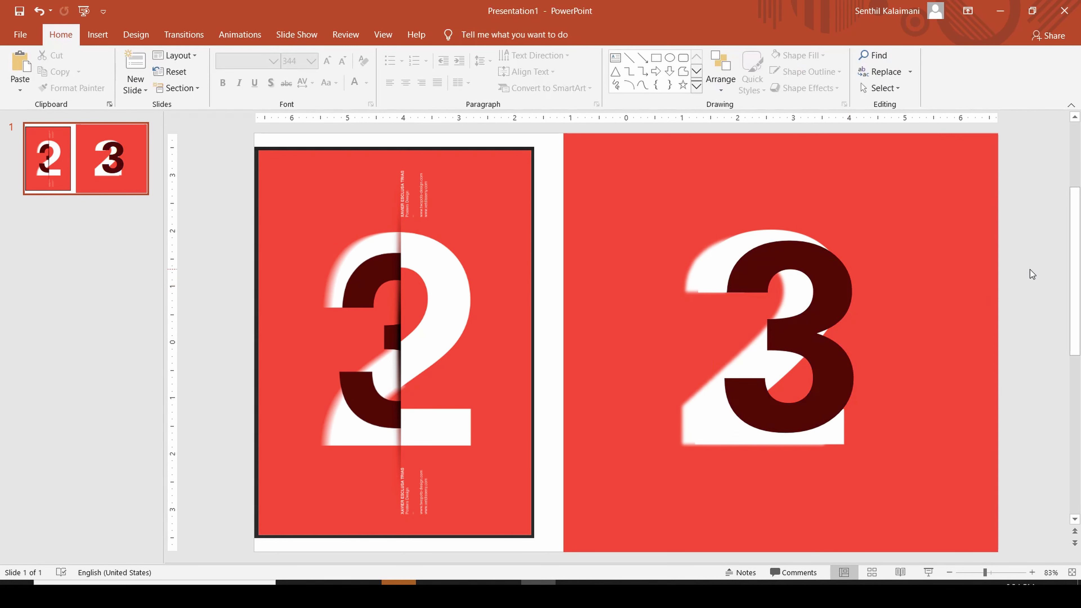
{"action": "left_click", "coordinate": [655, 57]}
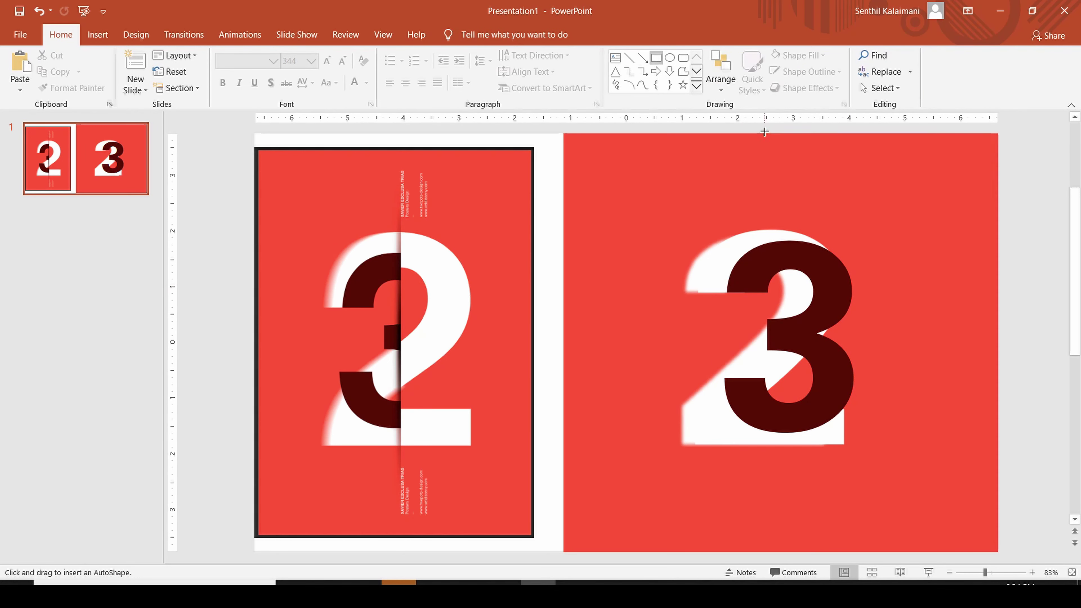
Draw a 7.5" by 3.98" red rectangle over the poster's right half, trimming its left edge.
{"action": "left_click_drag", "start_coordinate": [764, 132], "coordinate": [999, 550]}
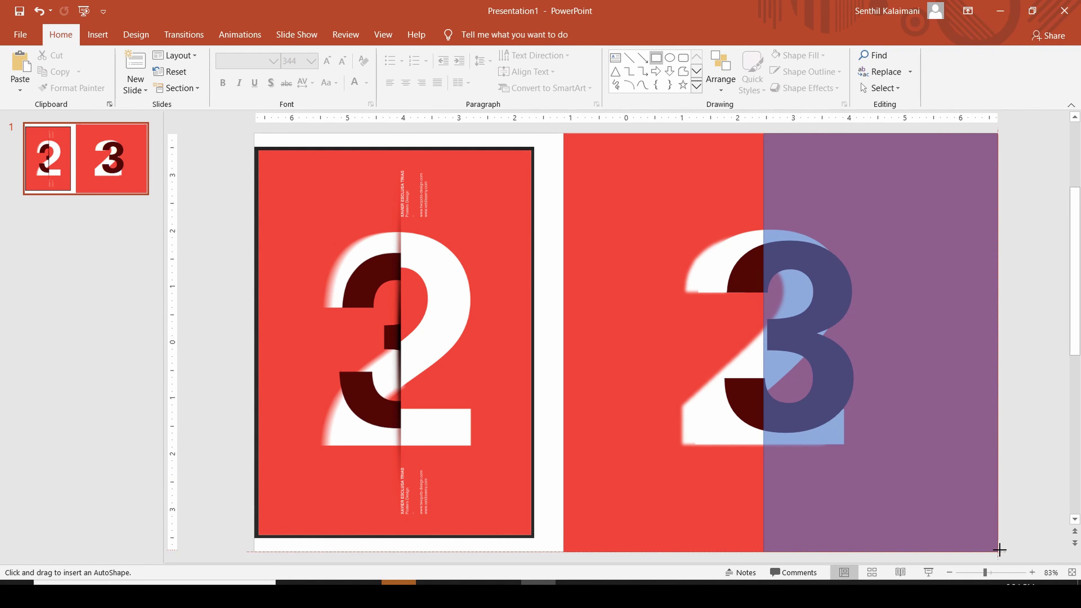
{"action": "left_click_drag", "start_coordinate": [764, 342], "coordinate": [776, 343]}
{"action": "left_click_drag", "start_coordinate": [785, 344], "coordinate": [773, 345]}
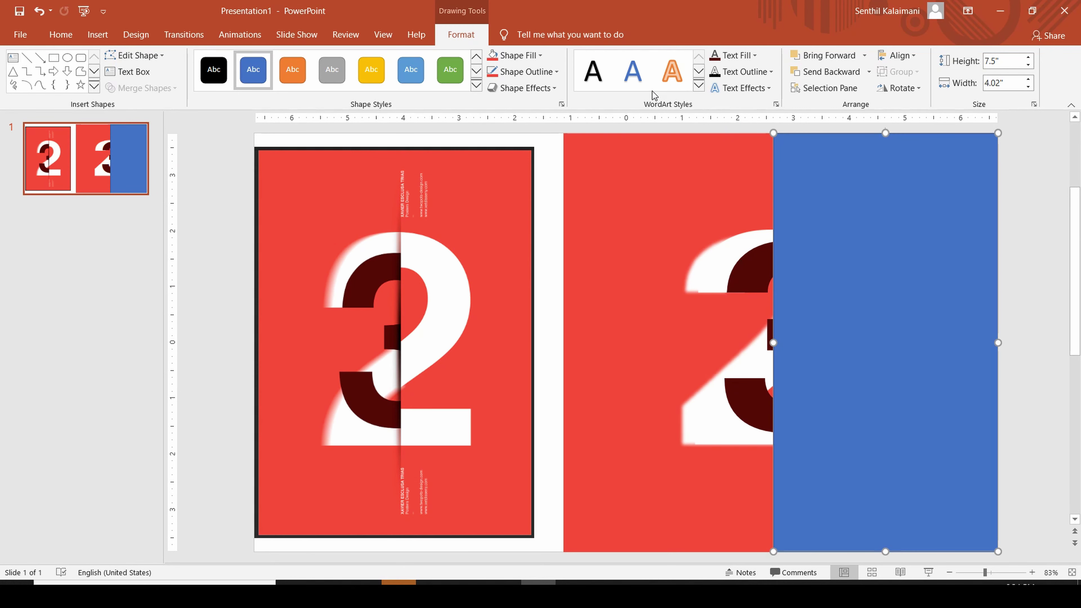
{"action": "left_click", "coordinate": [491, 59]}
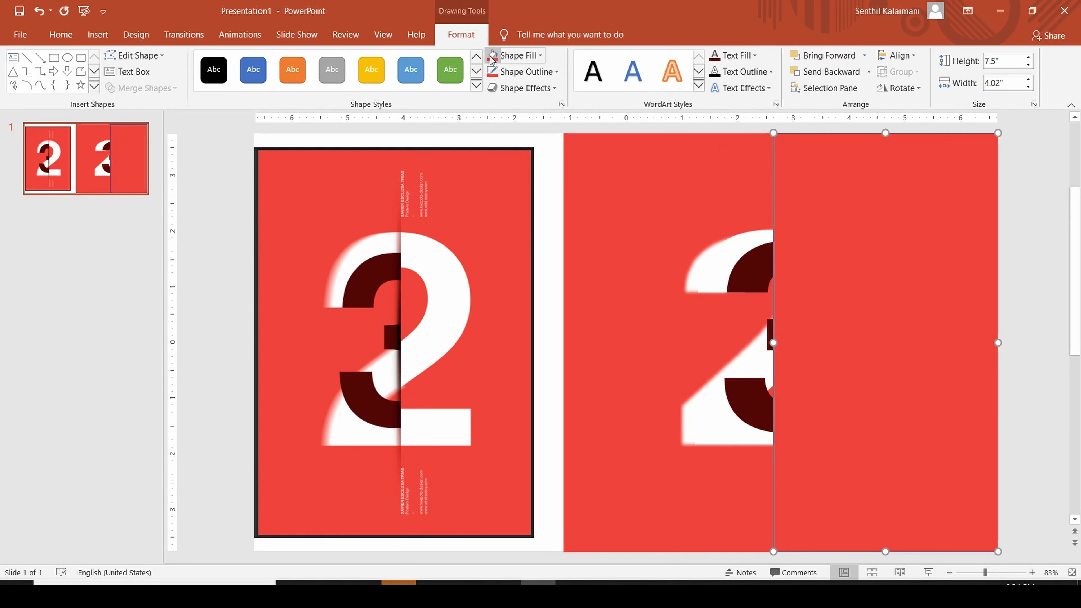
{"action": "left_click", "coordinate": [551, 232]}
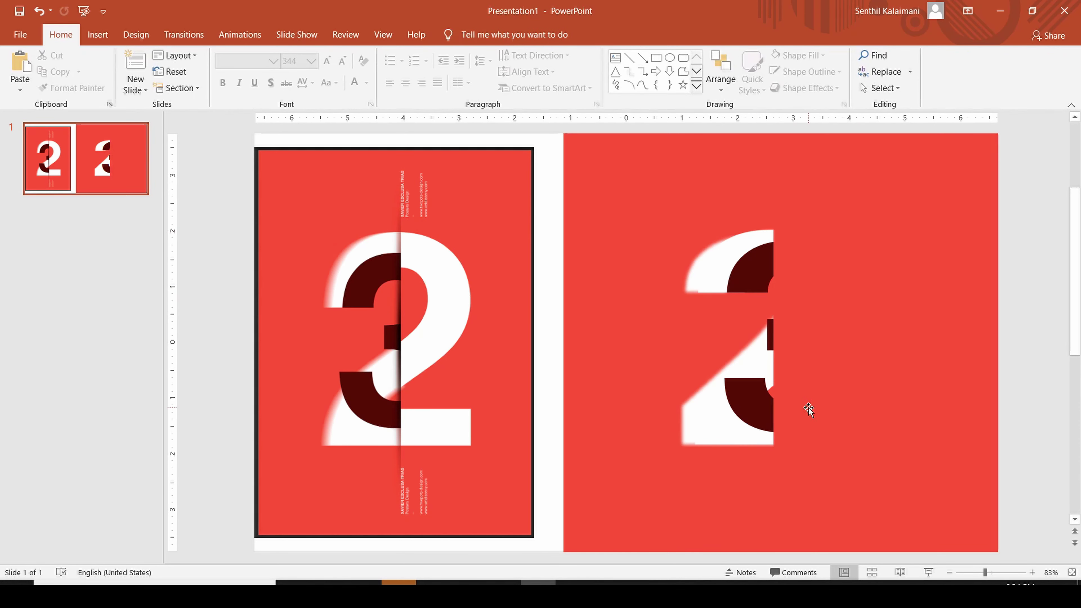
{"action": "left_click", "coordinate": [815, 400]}
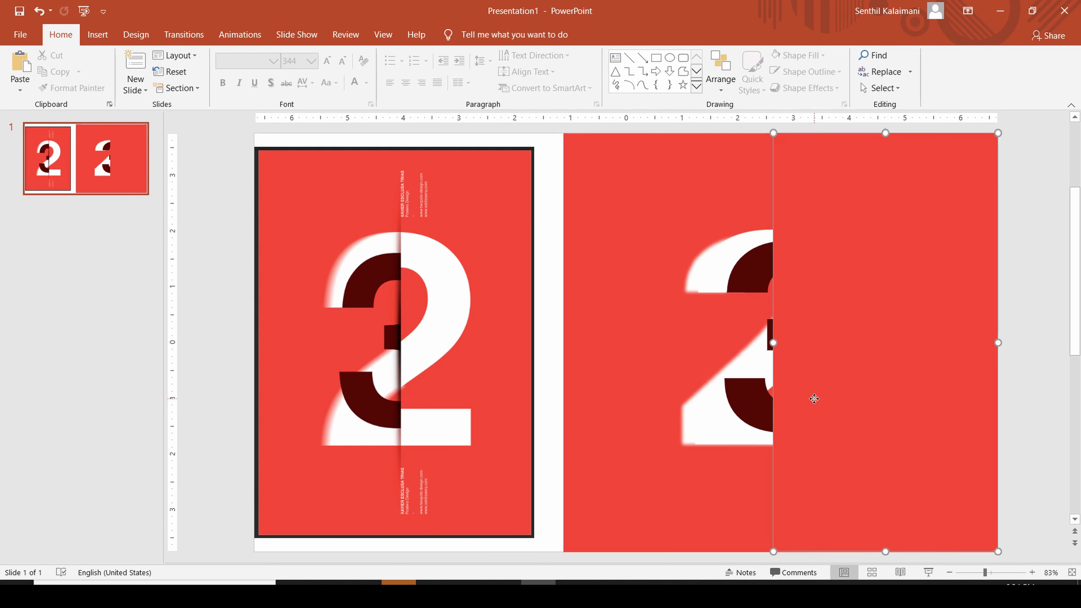
{"action": "left_click_drag", "start_coordinate": [773, 342], "coordinate": [775, 342]}
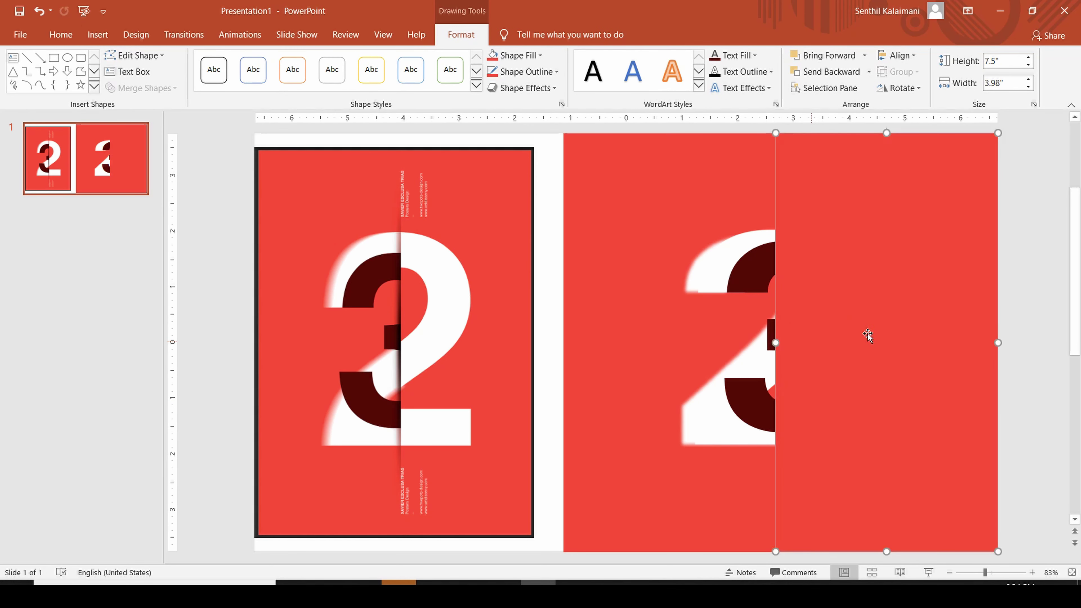
{"action": "left_click", "coordinate": [1021, 314]}
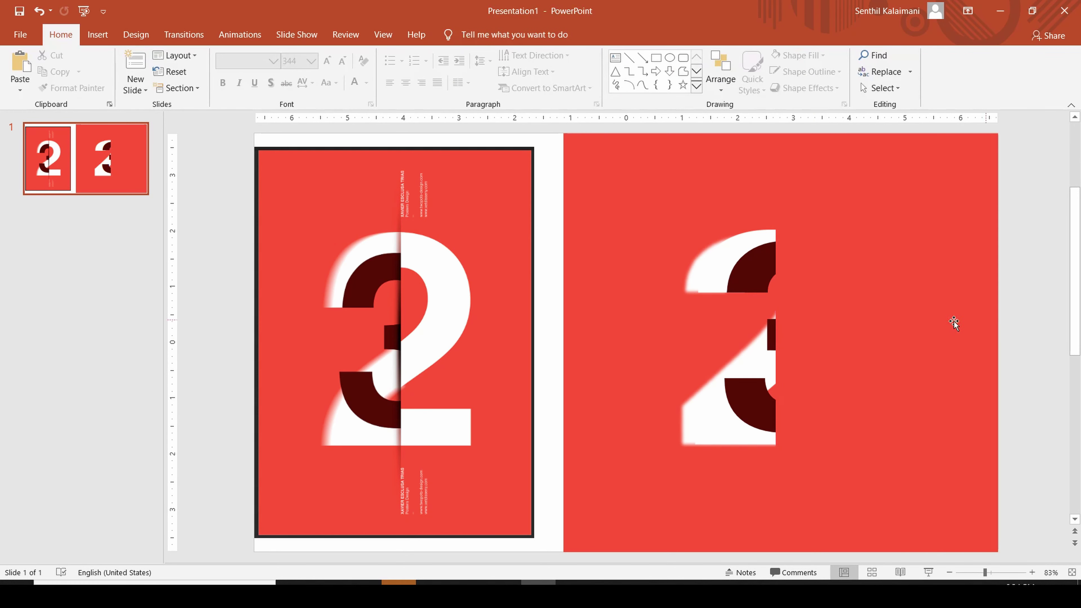
{"action": "left_click", "coordinate": [815, 269]}
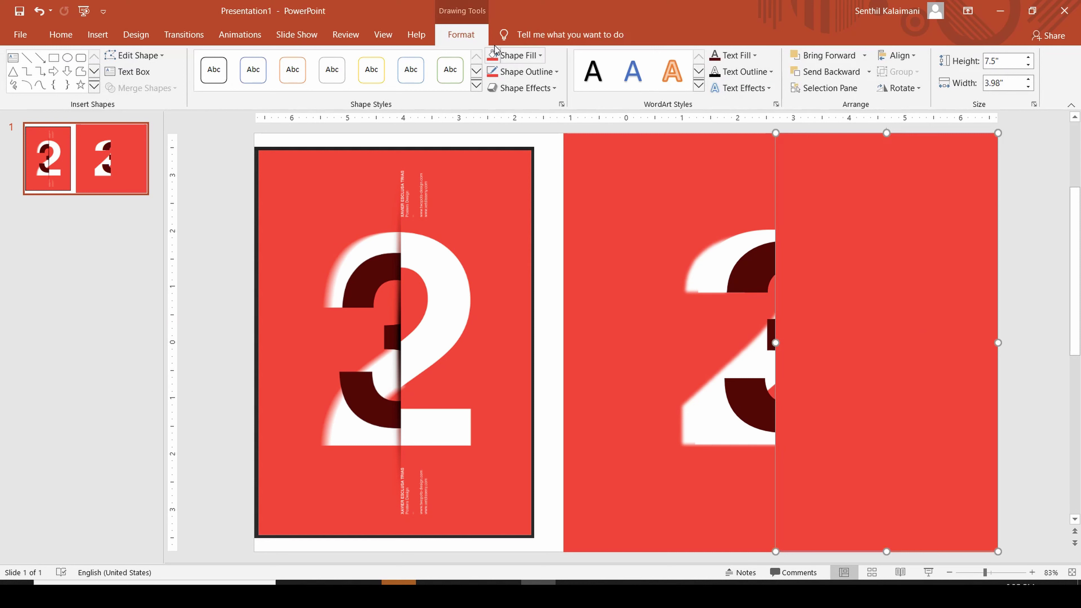
Give the red rectangle an outer shadow and raise its distance to 5 pt.
{"action": "left_click", "coordinate": [525, 87]}
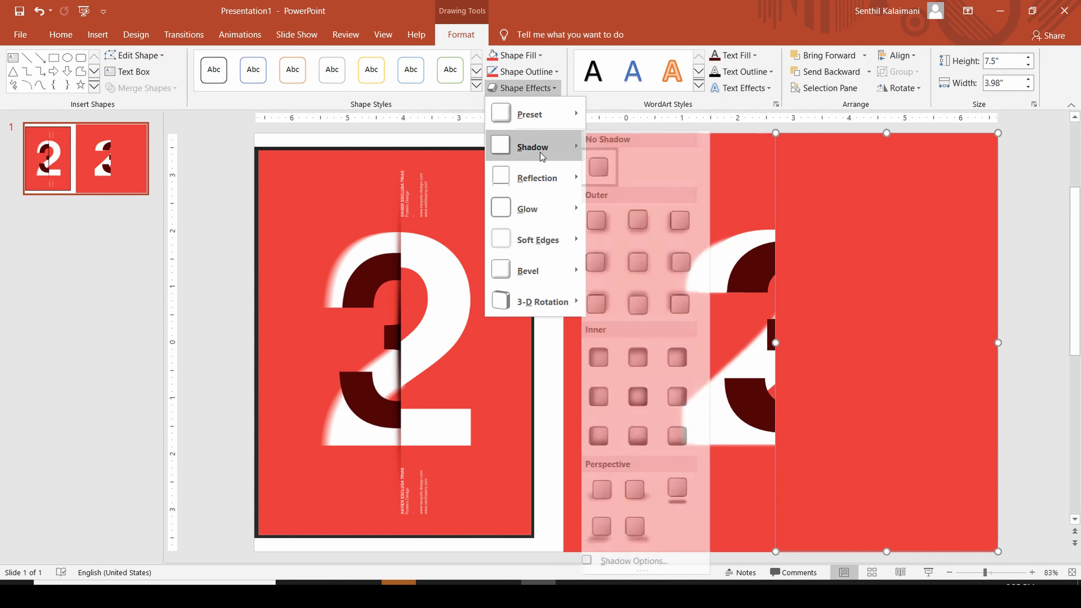
{"action": "mouse_move", "coordinate": [533, 147]}
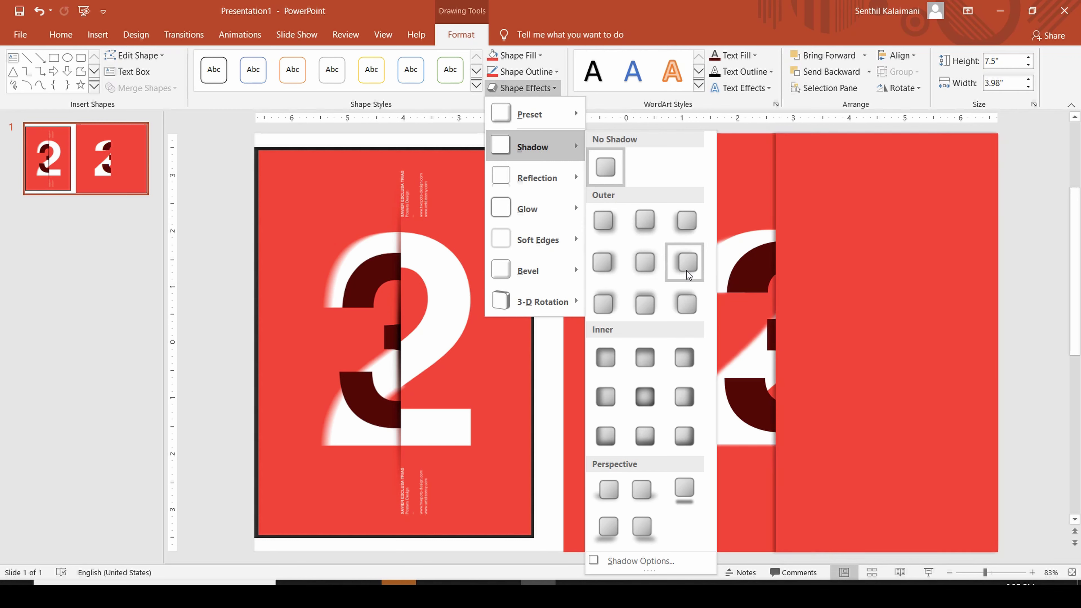
{"action": "left_click", "coordinate": [686, 271]}
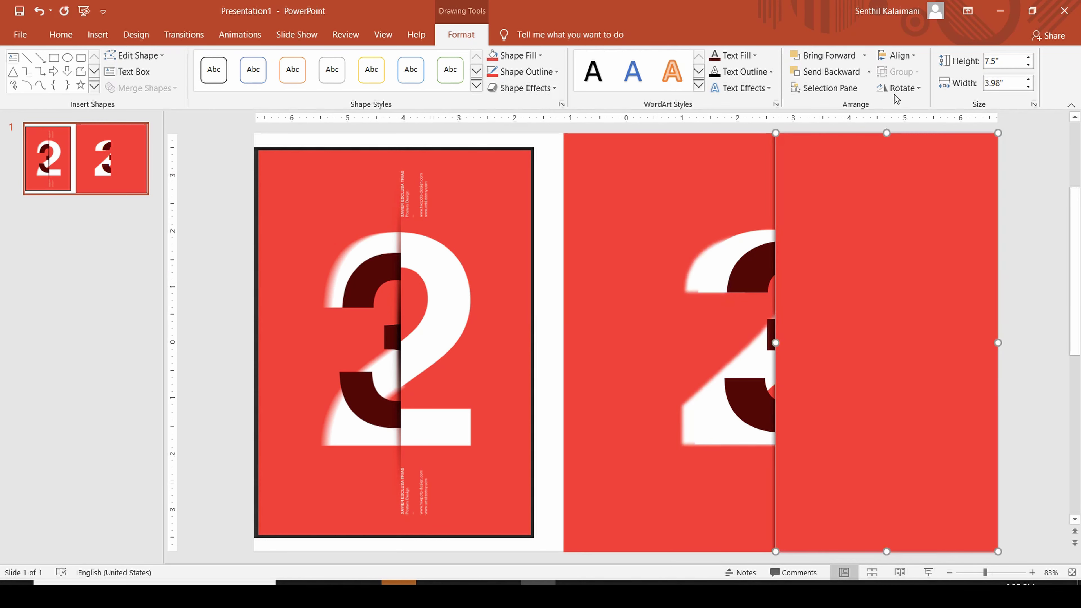
{"action": "left_click", "coordinate": [549, 88]}
{"action": "mouse_move", "coordinate": [532, 147]}
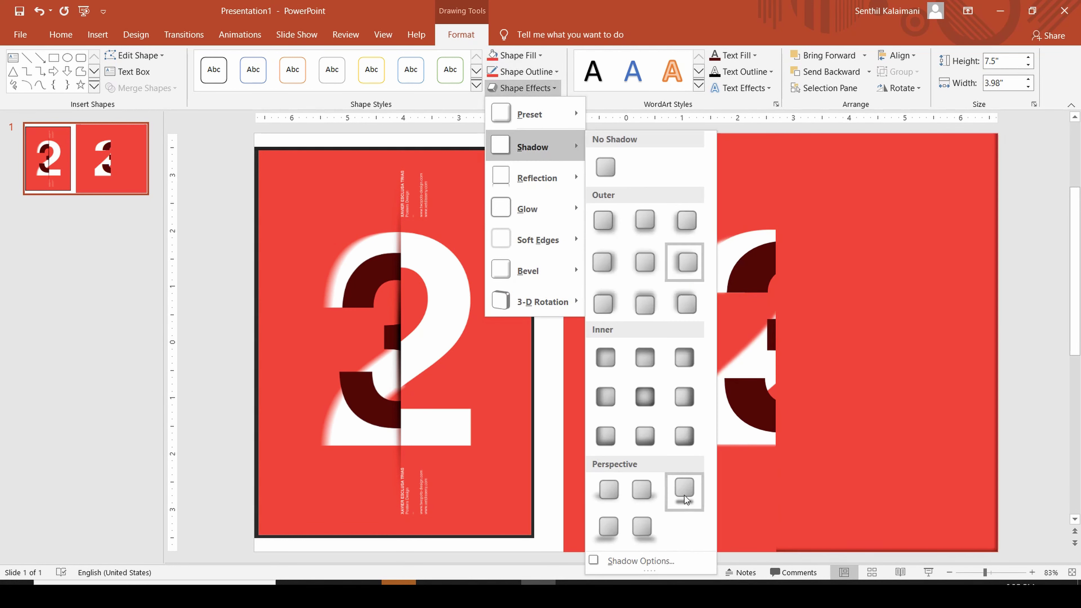
{"action": "left_click", "coordinate": [648, 568]}
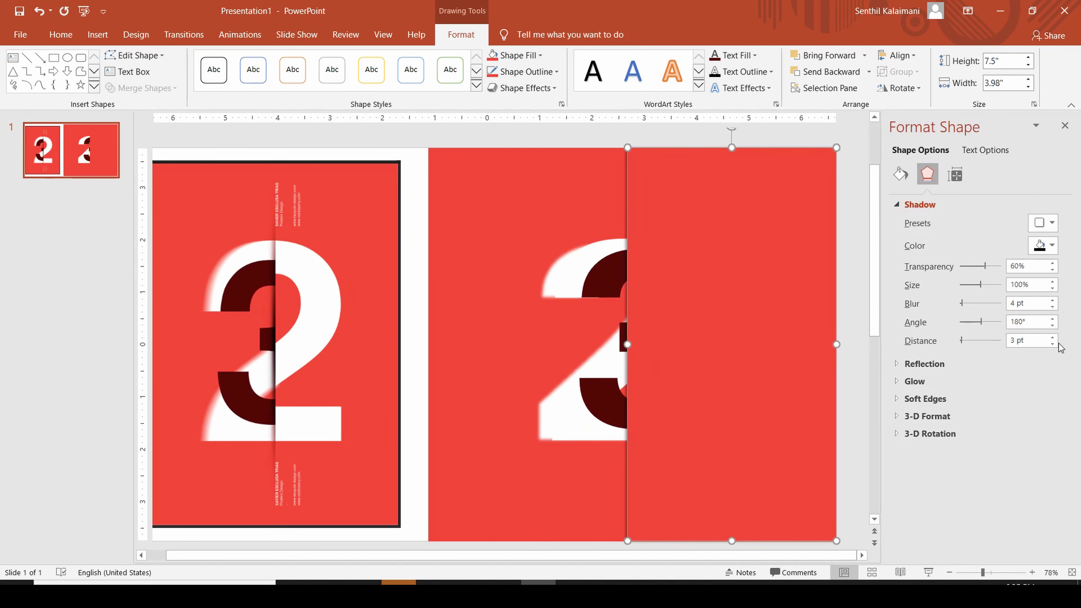
{"action": "left_click", "coordinate": [1052, 337]}
{"action": "left_click", "coordinate": [1052, 337]}
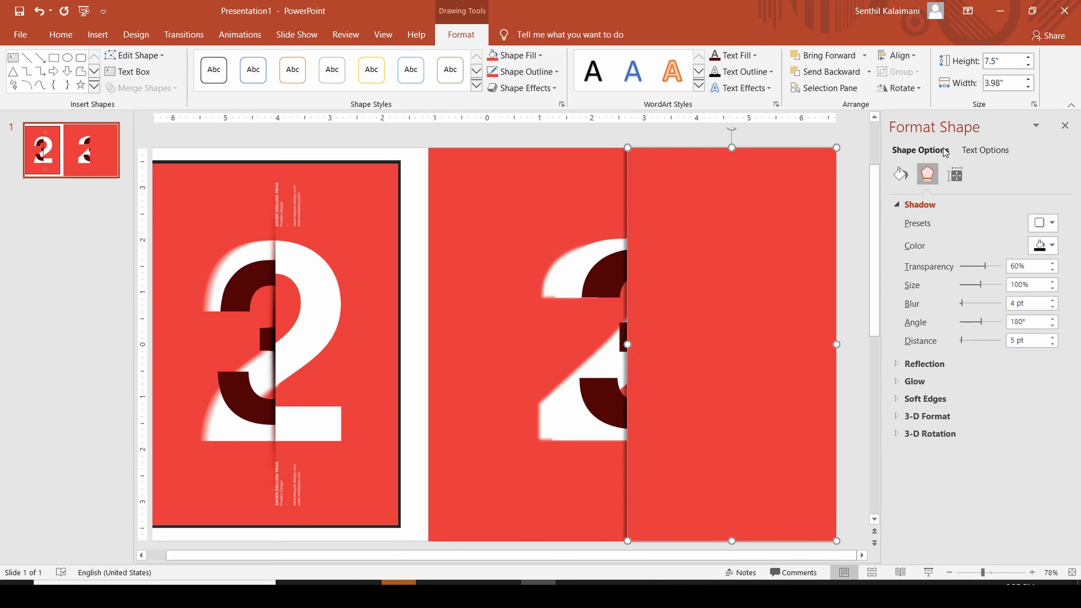
{"action": "left_click", "coordinate": [1064, 127]}
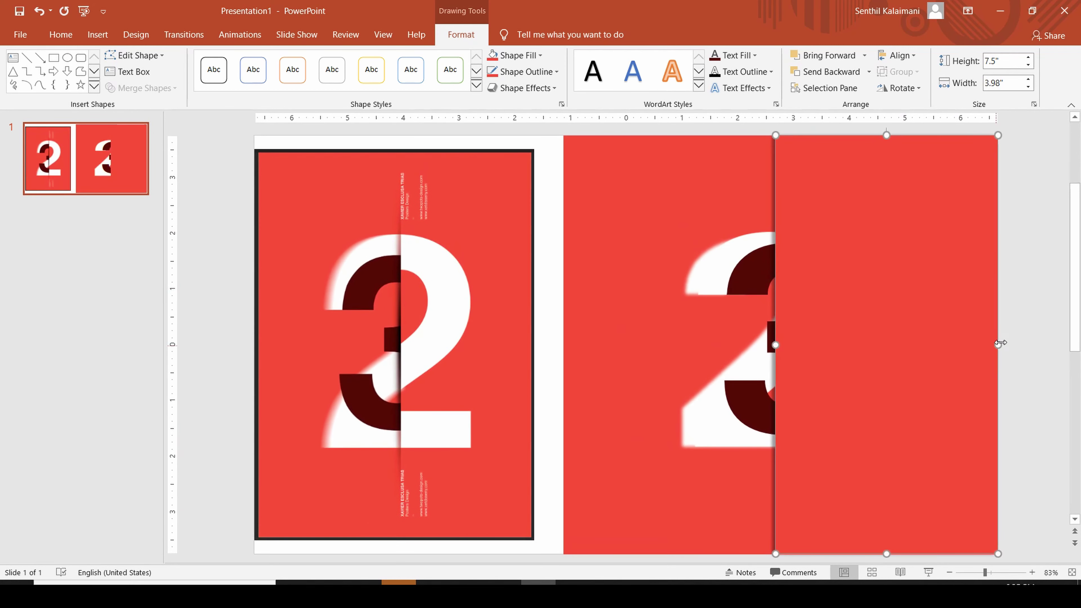
{"action": "left_click", "coordinate": [1038, 314]}
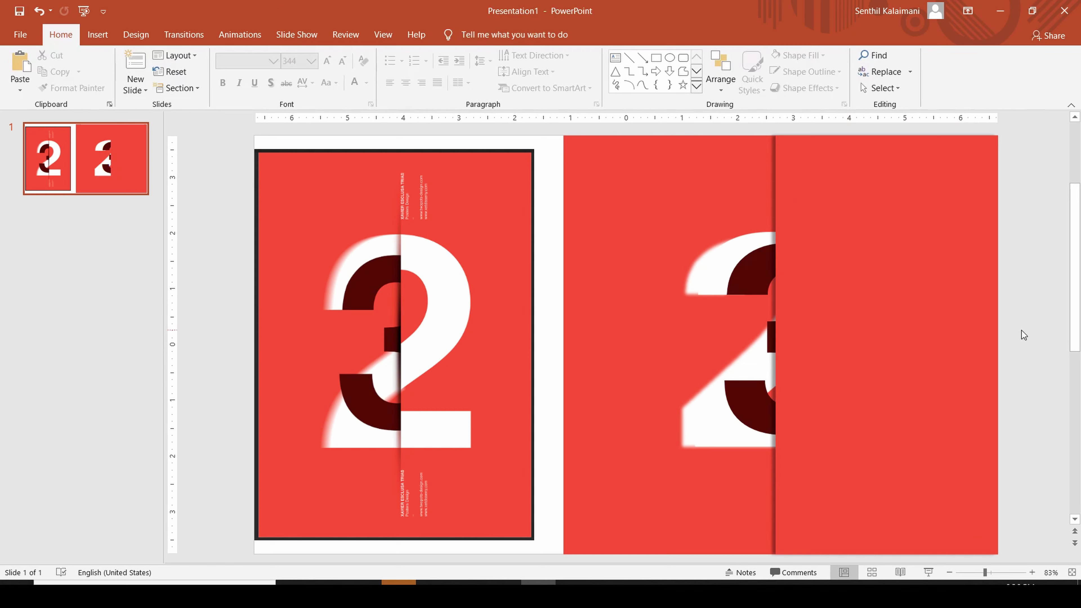
Copy the white '2' picture and paste a duplicate above the red rectangle.
{"action": "left_click", "coordinate": [713, 282]}
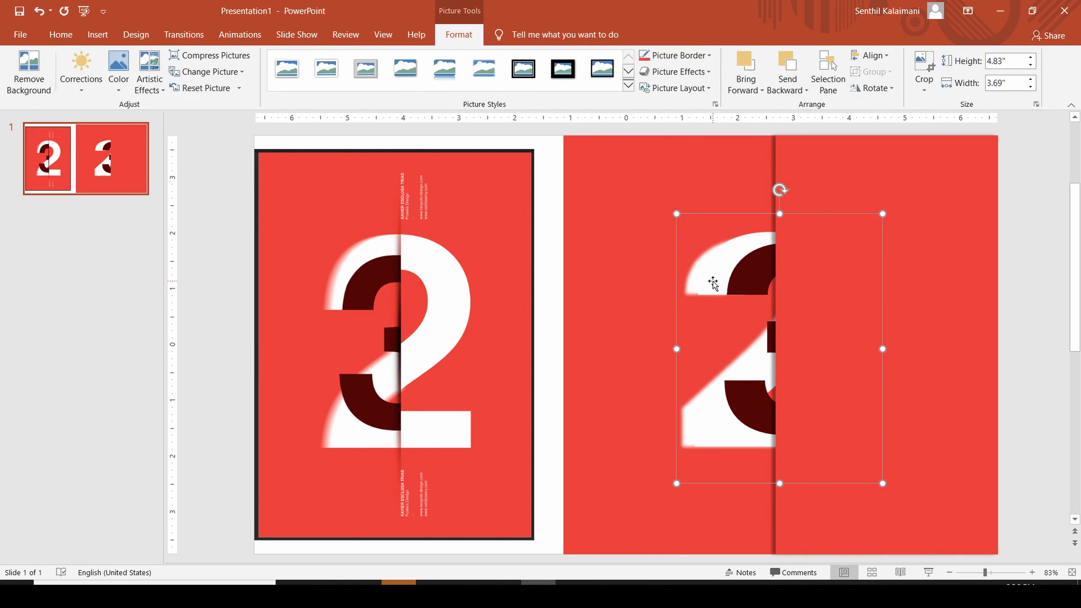
{"action": "right_click", "coordinate": [712, 282]}
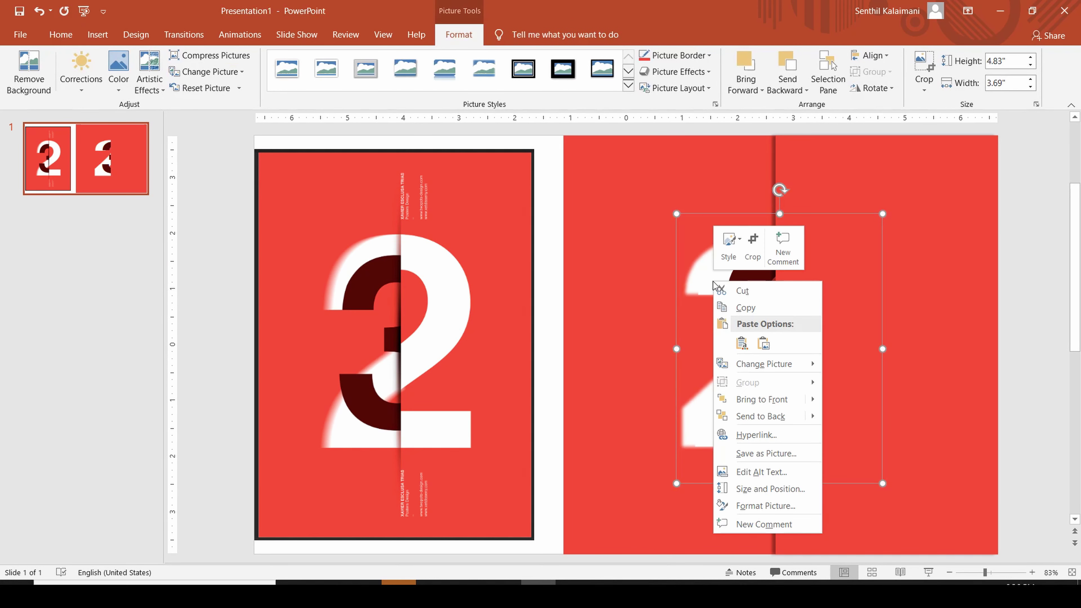
{"action": "left_click", "coordinate": [742, 307]}
{"action": "right_click", "coordinate": [1013, 232]}
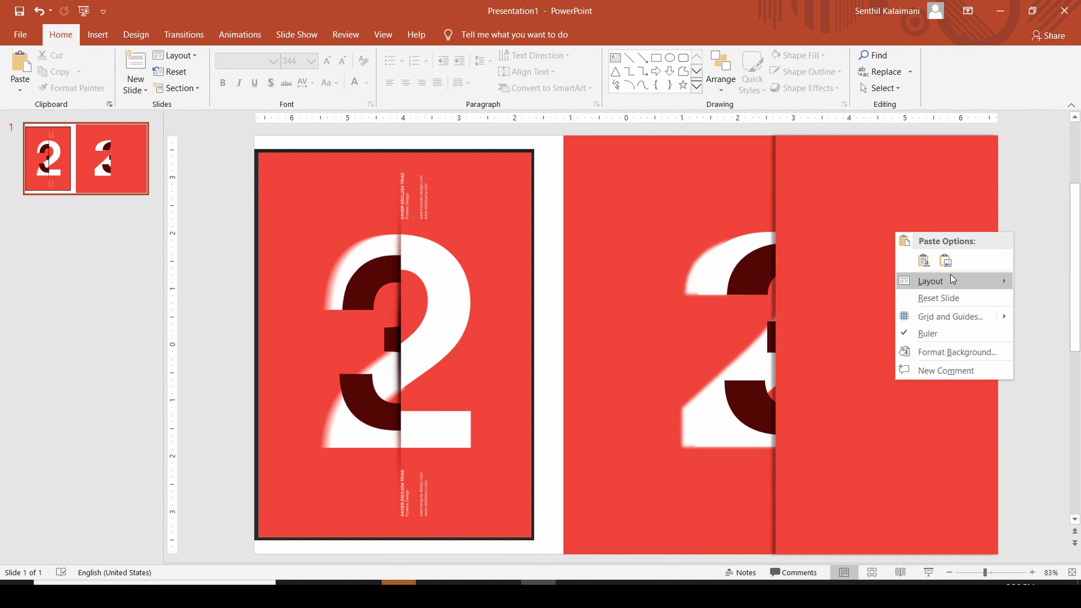
{"action": "left_click", "coordinate": [922, 257]}
{"action": "left_click_drag", "start_coordinate": [816, 346], "coordinate": [808, 332]}
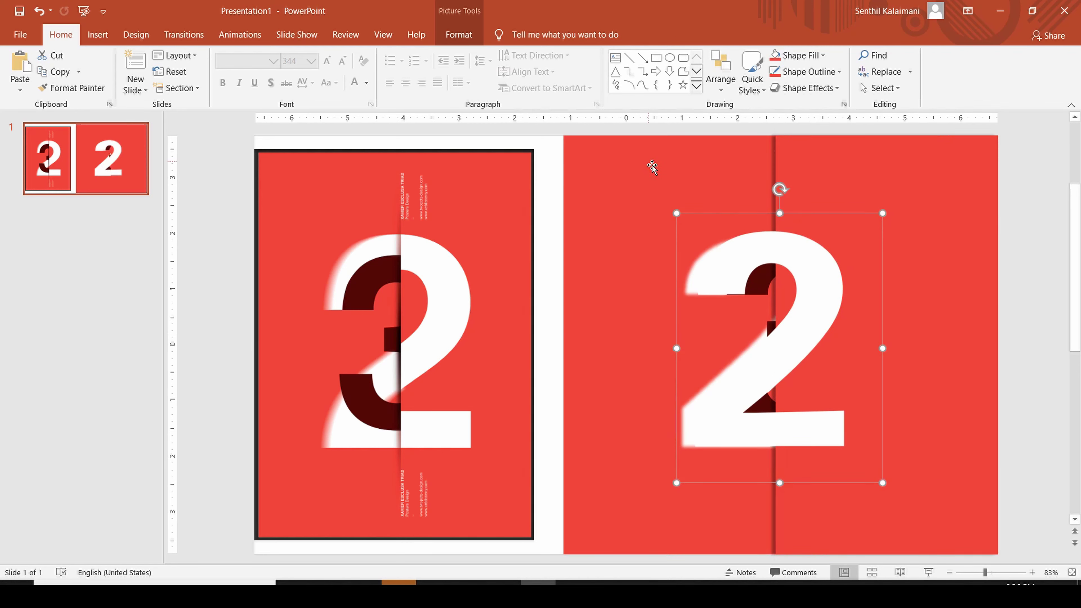
Undo the stray moves, then crop the pasted '2' back to the rectangle's left edge.
{"action": "key", "text": "ctrl+z"}
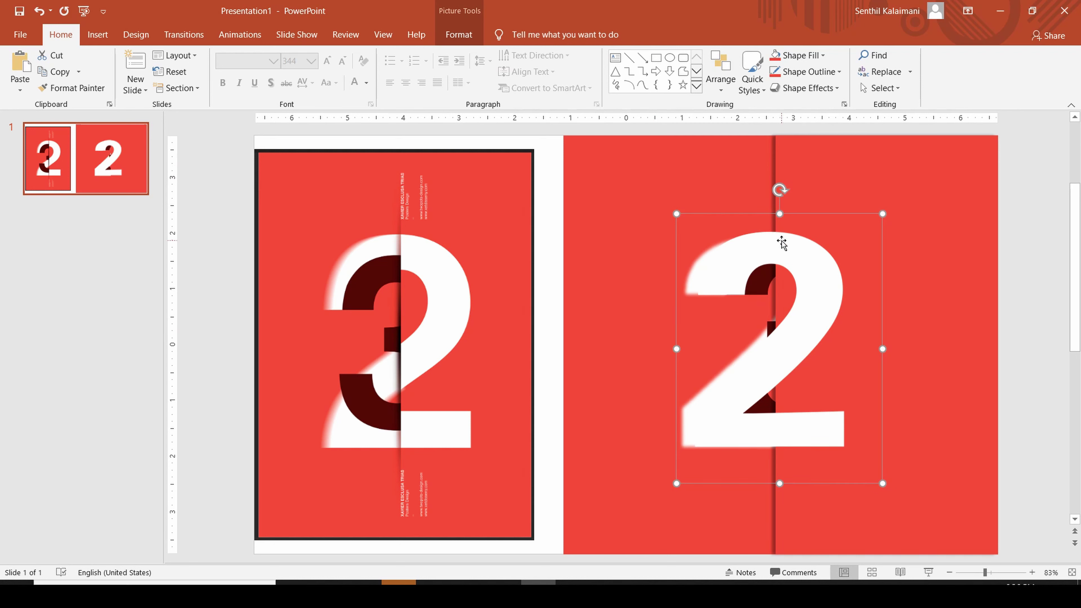
{"action": "left_click_drag", "start_coordinate": [753, 261], "coordinate": [754, 260]}
{"action": "key", "text": "ctrl+z"}
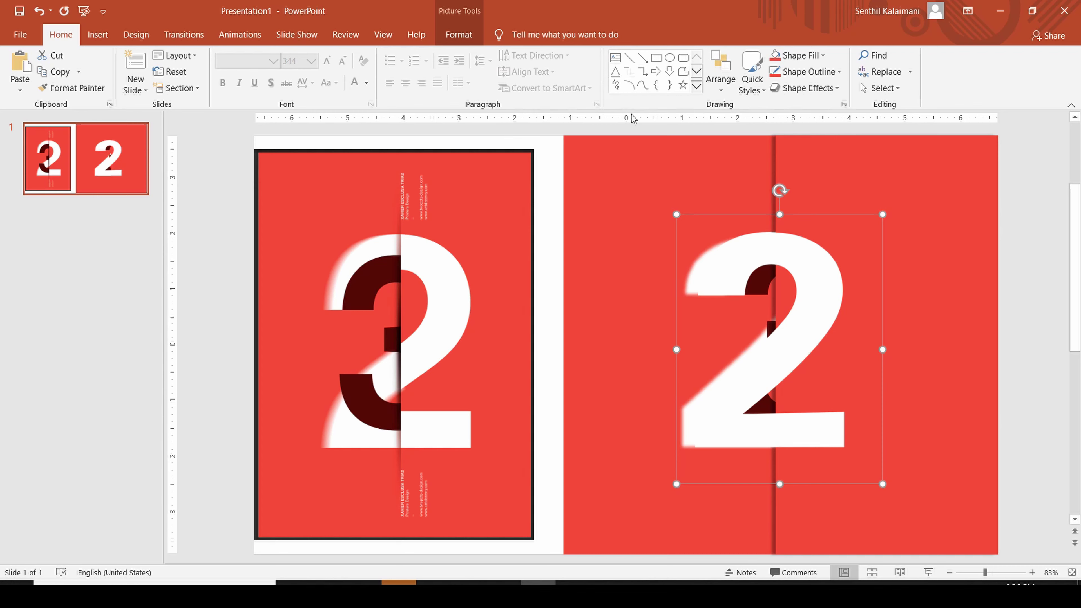
{"action": "left_click", "coordinate": [458, 35]}
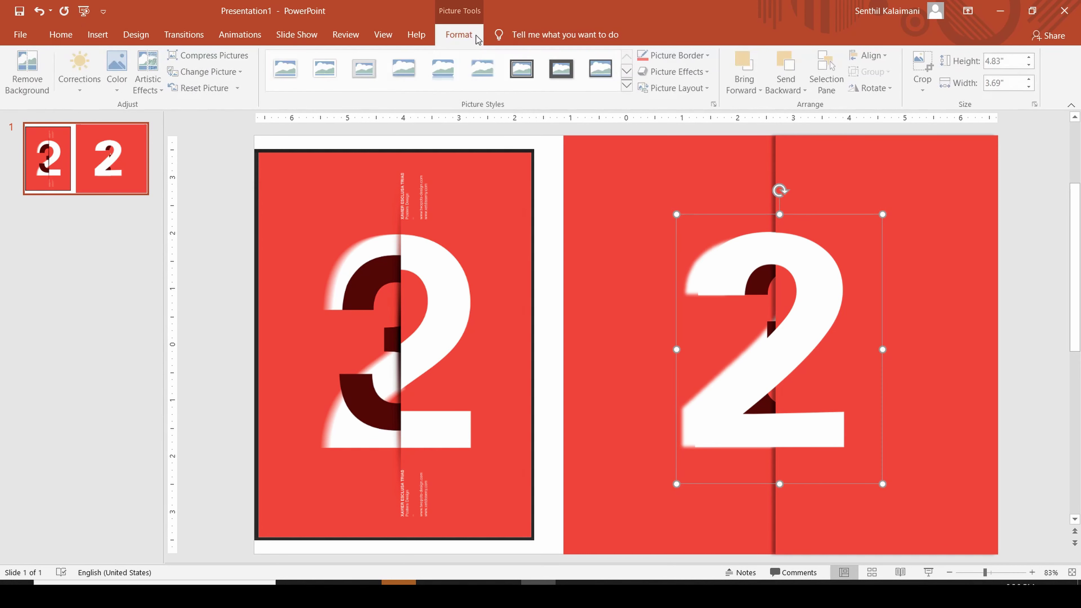
{"action": "left_click", "coordinate": [924, 63]}
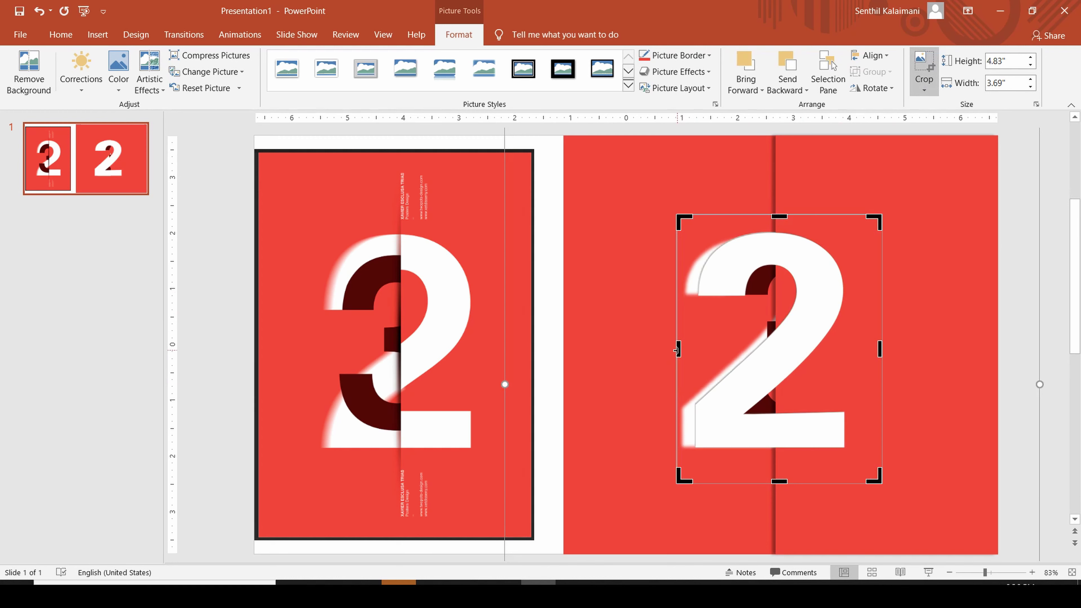
{"action": "left_click_drag", "start_coordinate": [678, 350], "coordinate": [775, 352]}
{"action": "left_click", "coordinate": [552, 304]}
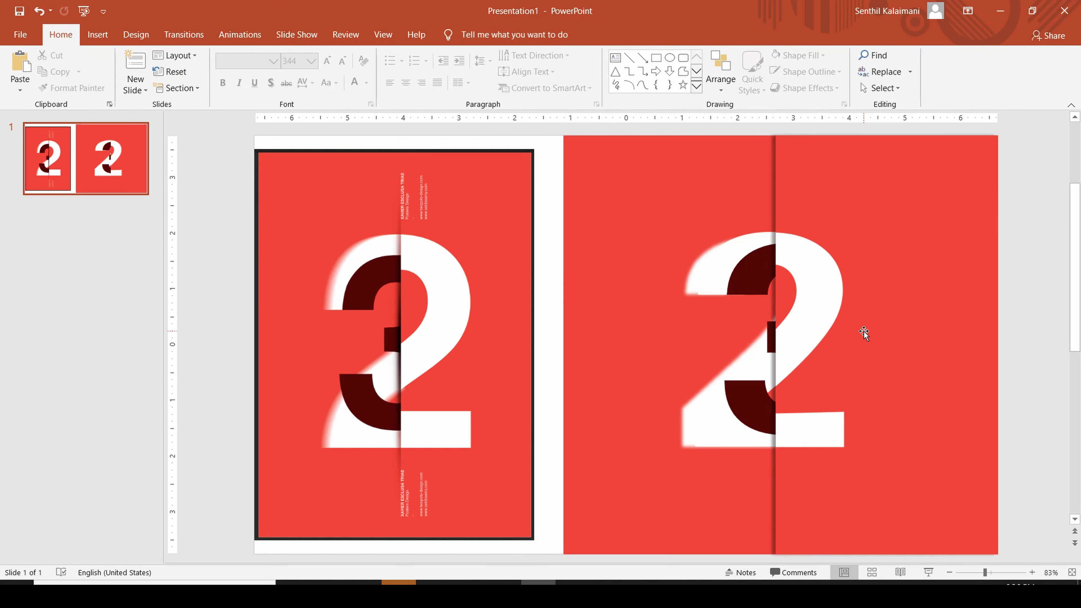
Add a text box beside the poster containing 'DZYNER'.
{"action": "left_click", "coordinate": [616, 58]}
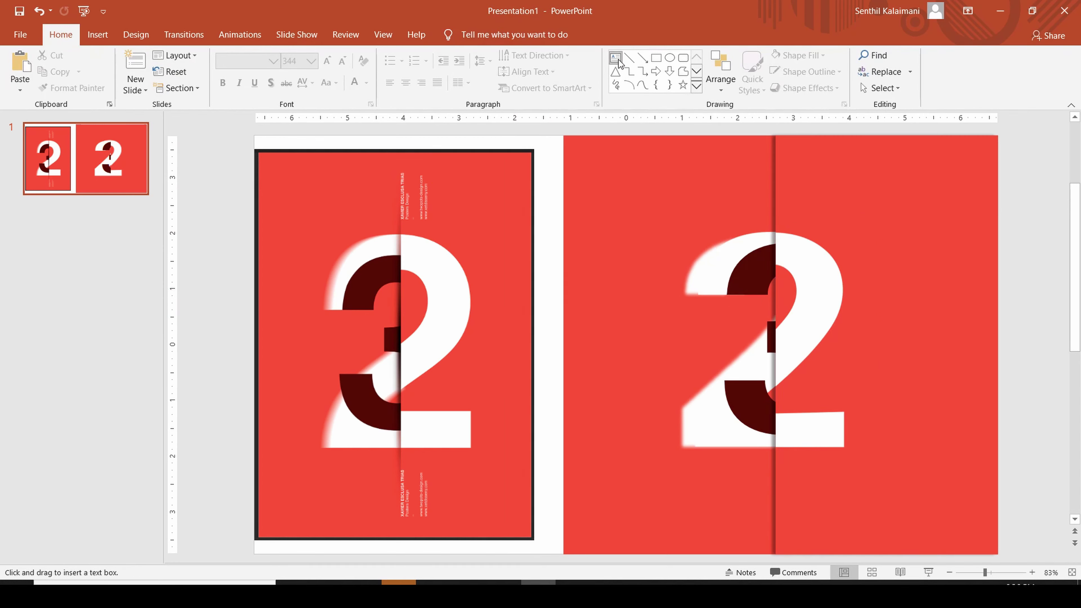
{"action": "left_click", "coordinate": [656, 170]}
{"action": "left_click", "coordinate": [545, 202]}
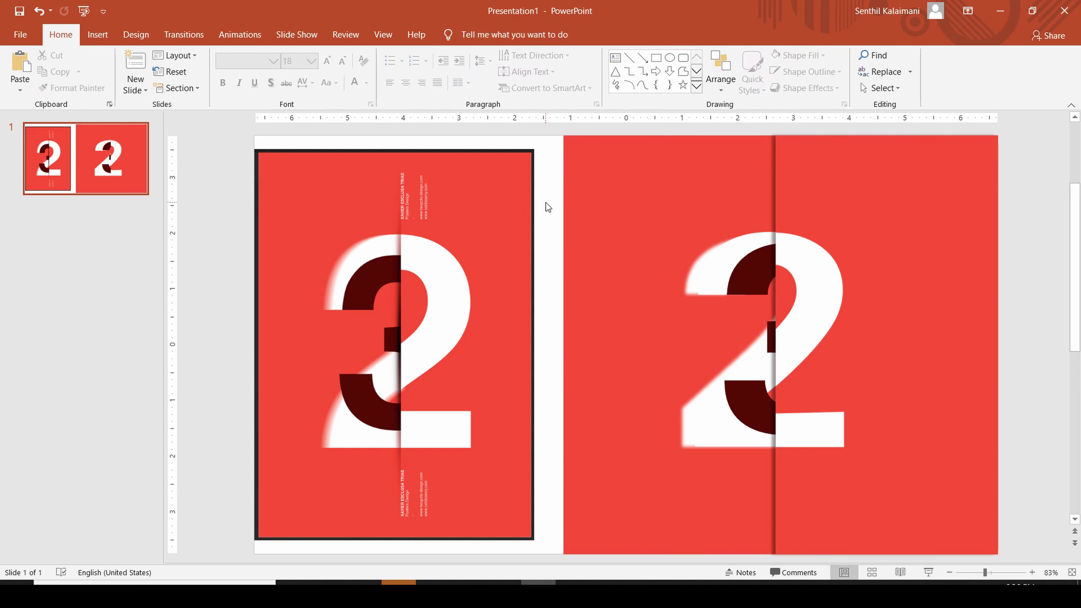
{"action": "left_click", "coordinate": [615, 58]}
{"action": "left_click", "coordinate": [546, 201]}
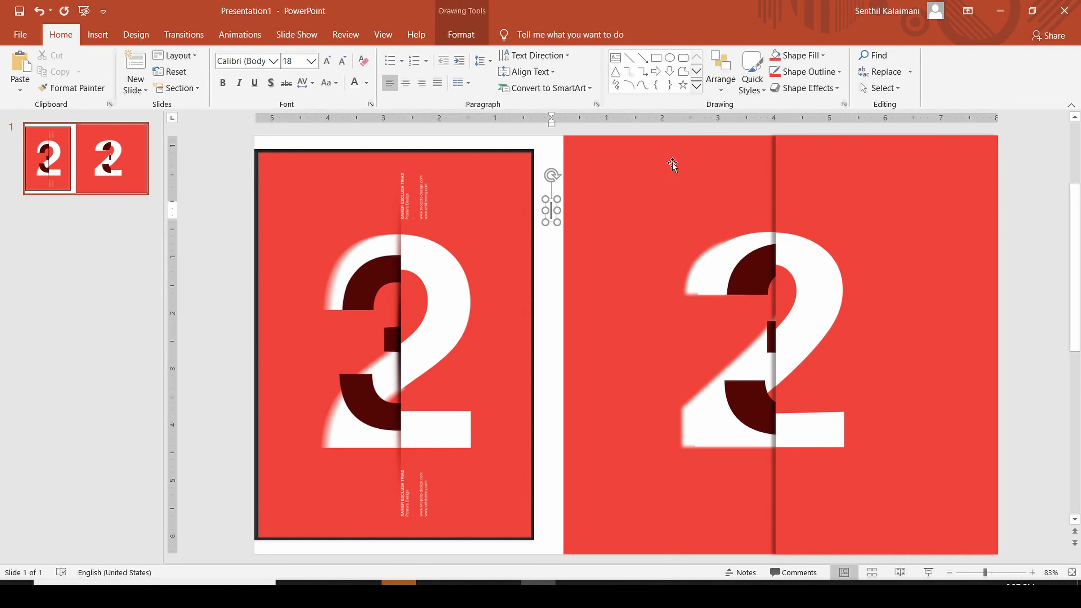
{"action": "type", "text": "DZYNER"}
{"action": "key", "text": "Escape"}
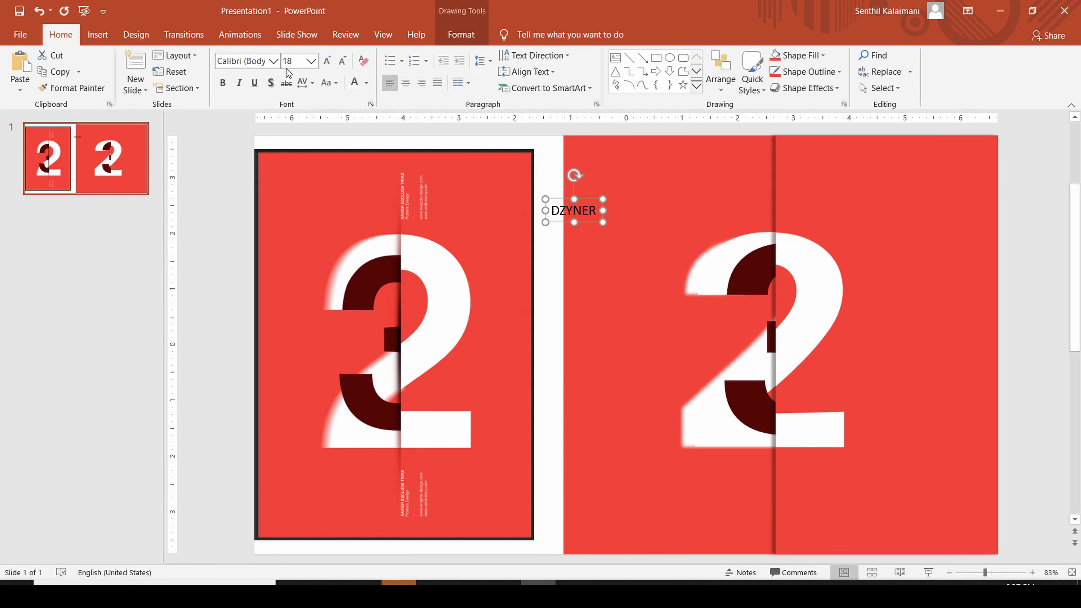
Set DZYNER to Stencil at 44 pt and place it at the top of the right poster.
{"action": "left_click", "coordinate": [273, 60]}
{"action": "scroll", "coordinate": [382, 381], "scroll_direction": "down", "scroll_amount": 15}
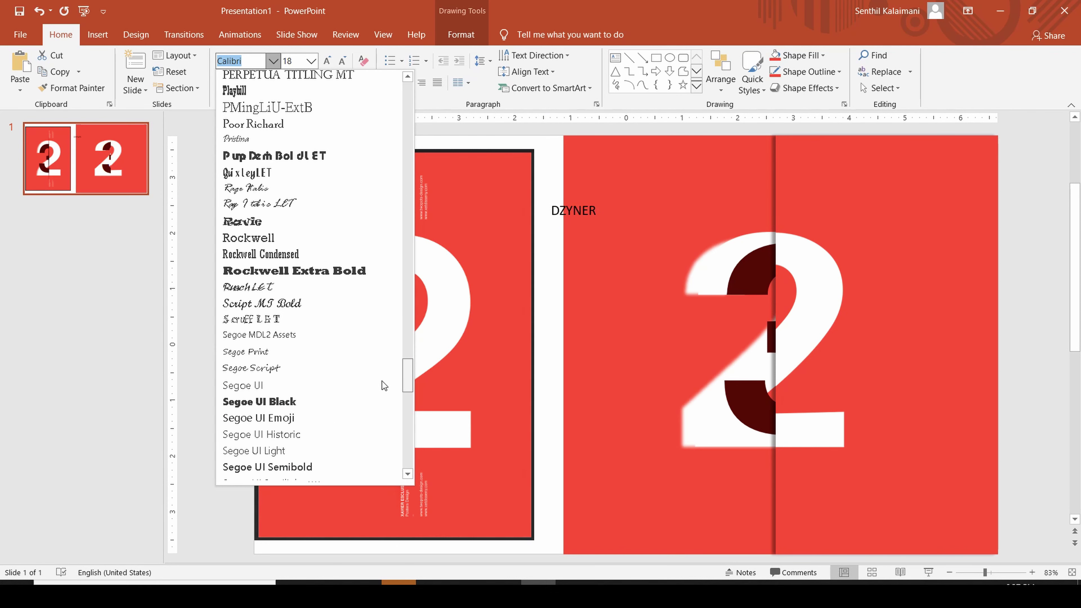
{"action": "scroll", "coordinate": [384, 381], "scroll_direction": "down", "scroll_amount": 6}
{"action": "left_click", "coordinate": [300, 474]}
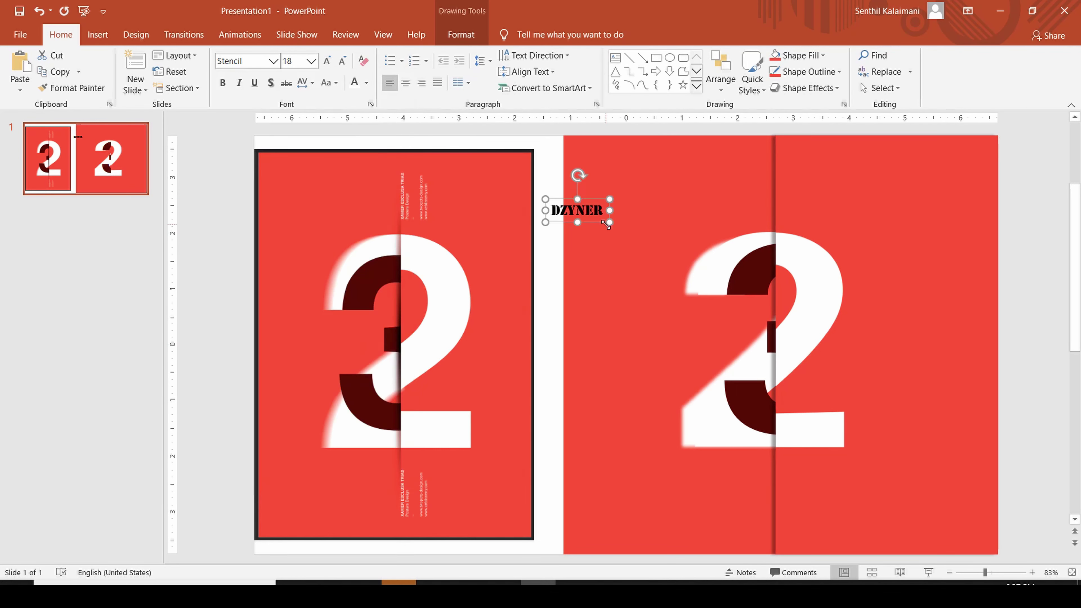
{"action": "left_click_drag", "start_coordinate": [600, 213], "coordinate": [759, 167]}
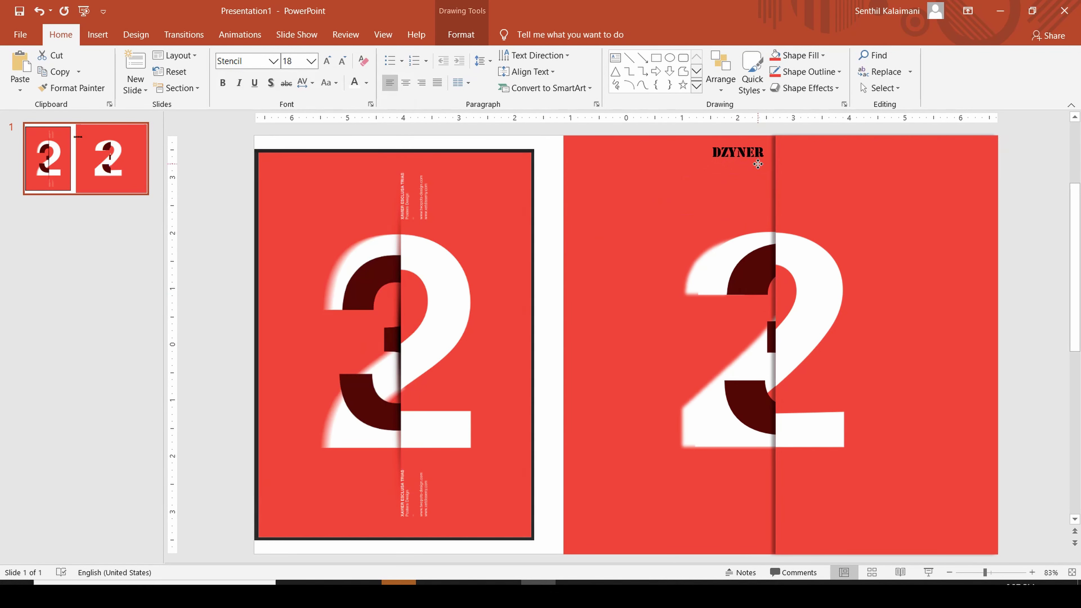
{"action": "left_click", "coordinate": [327, 61]}
{"action": "left_click", "coordinate": [326, 61]}
{"action": "left_click", "coordinate": [326, 61]}
{"action": "left_click", "coordinate": [327, 61]}
{"action": "left_click", "coordinate": [327, 60]}
{"action": "left_click_drag", "start_coordinate": [819, 203], "coordinate": [766, 195]}
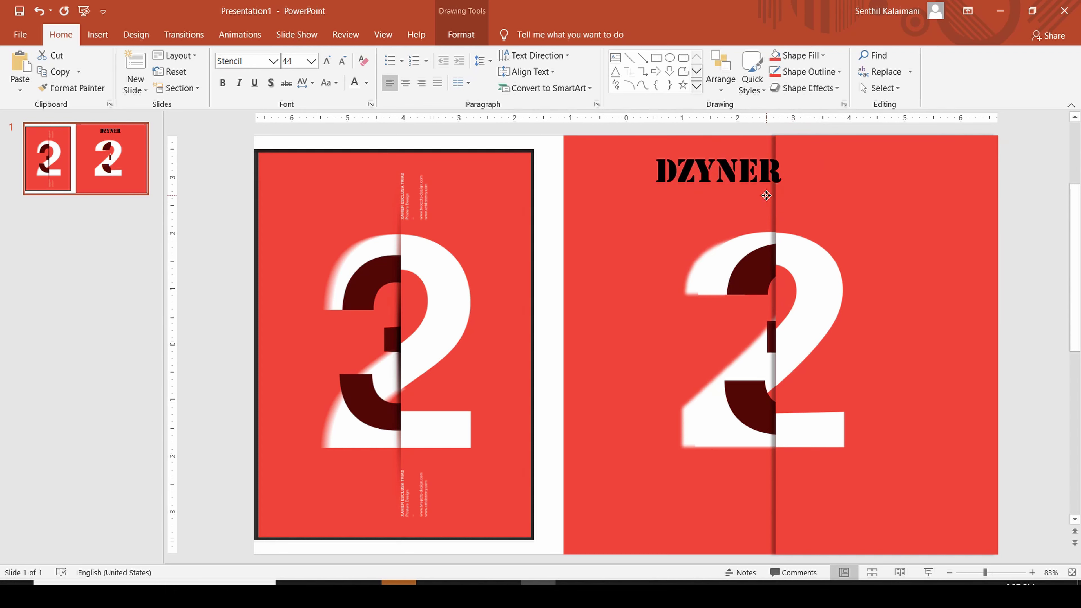
Change the stacking order of the red rectangle and the cropped '2' picture.
{"action": "left_click", "coordinate": [883, 170]}
{"action": "right_click", "coordinate": [884, 173]}
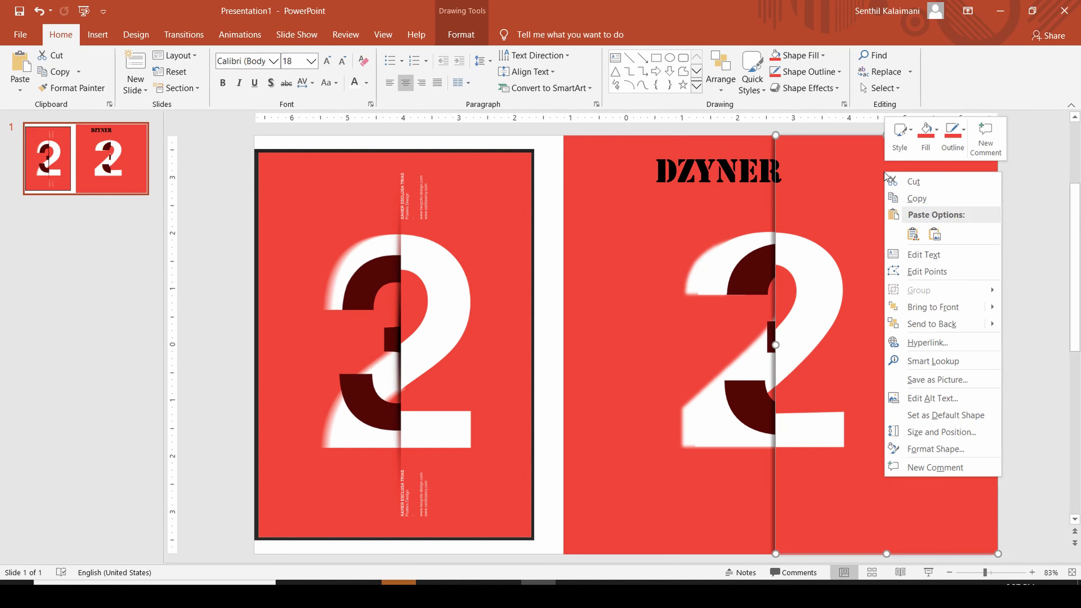
{"action": "key", "text": "Escape"}
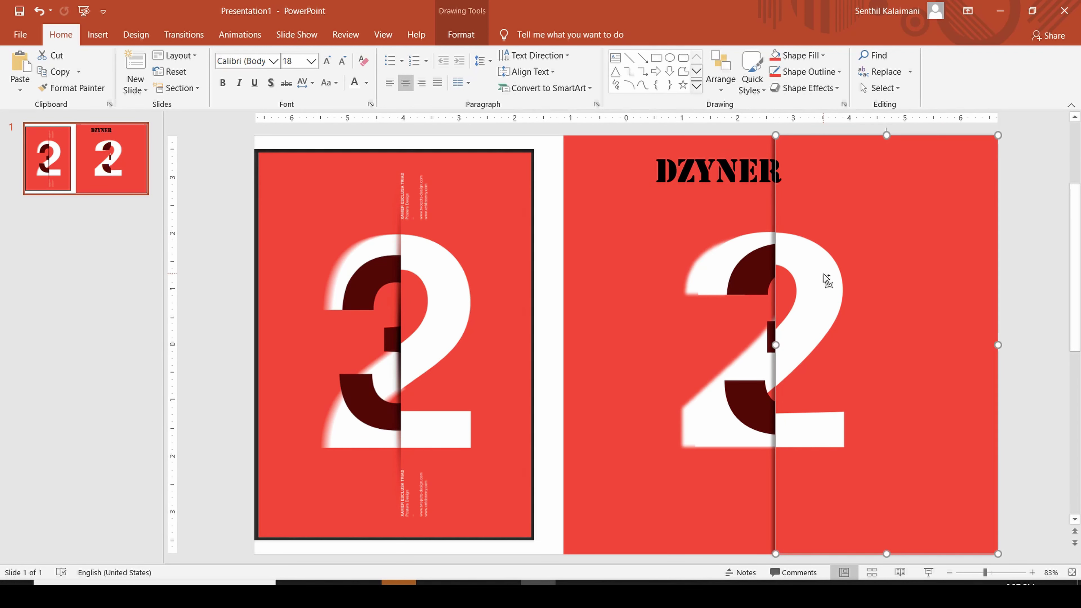
{"action": "left_click", "coordinate": [827, 281], "text": "shift"}
{"action": "right_click", "coordinate": [825, 279]}
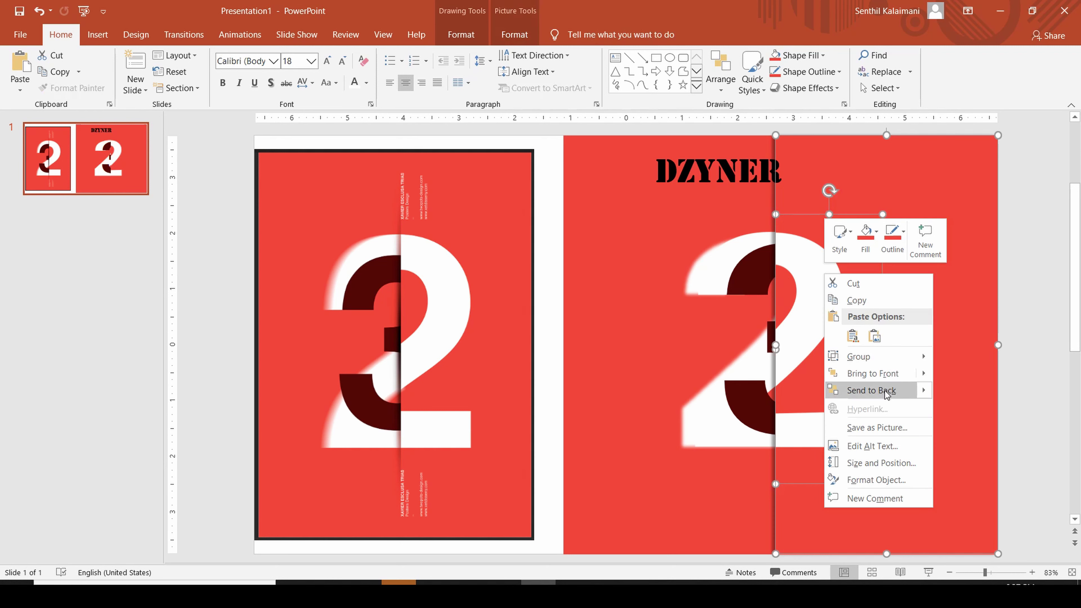
{"action": "left_click", "coordinate": [883, 377]}
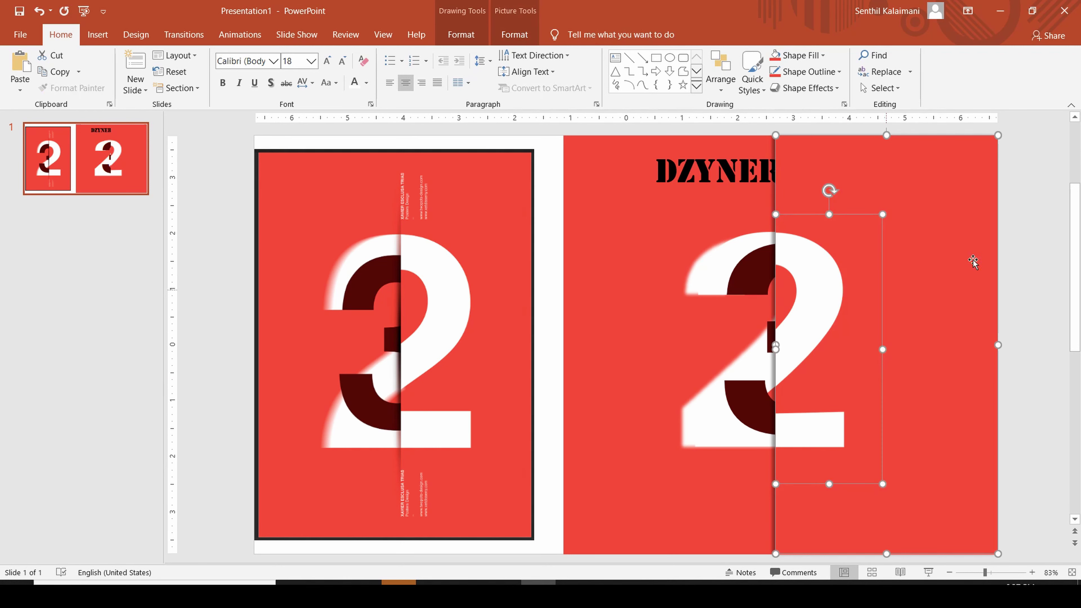
{"action": "left_click", "coordinate": [1025, 217]}
Nudge the DZYNER title slightly left and make its text white.
{"action": "left_click", "coordinate": [749, 181]}
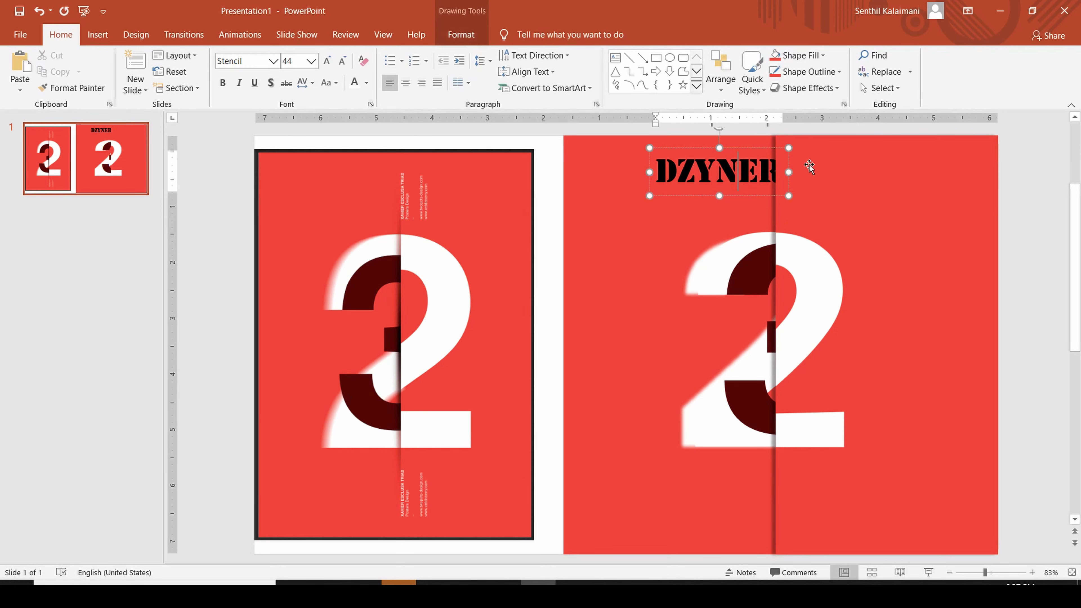
{"action": "key", "text": "ctrl+Left"}
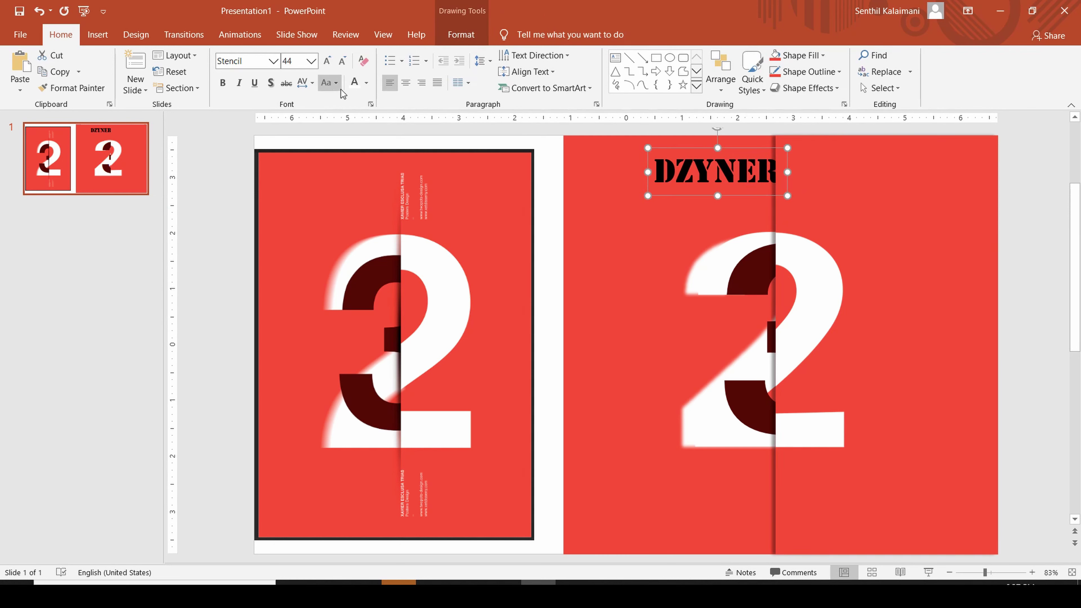
{"action": "left_click", "coordinate": [355, 82]}
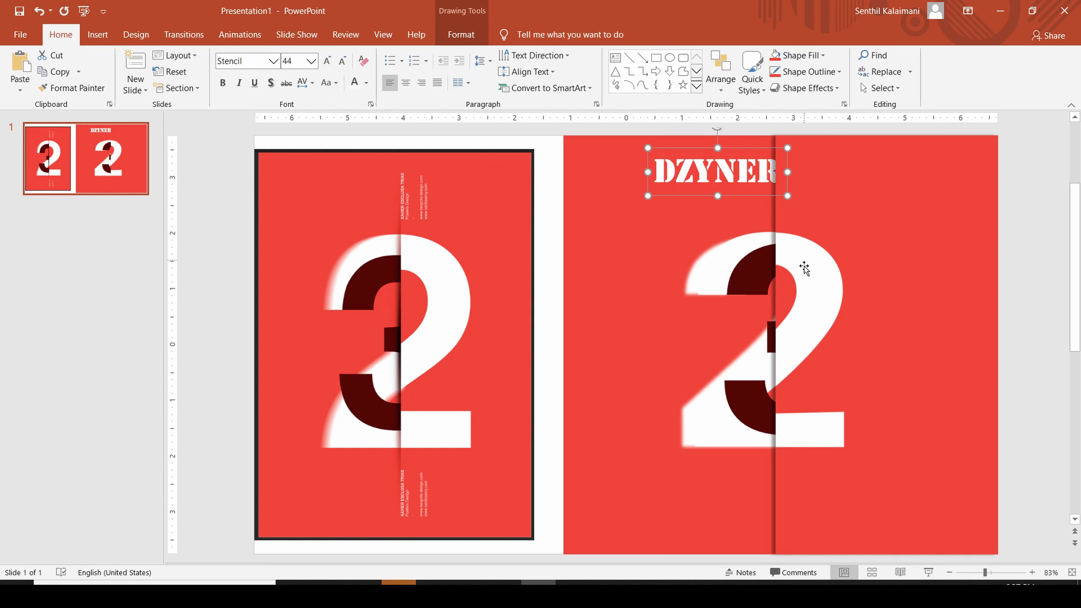
{"action": "left_click", "coordinate": [1021, 271]}
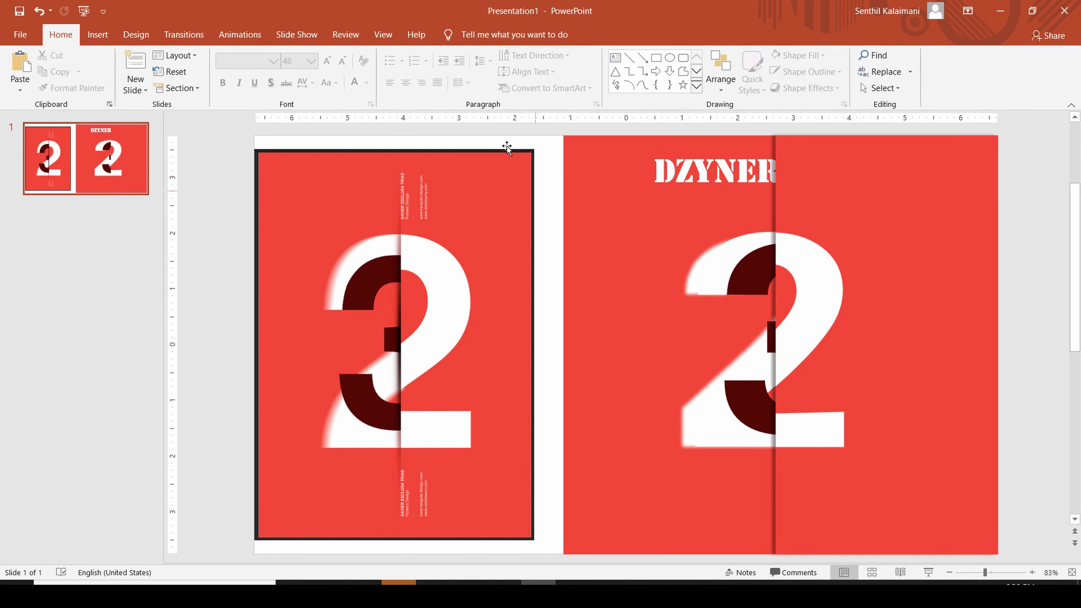
Add a 'BY' text box in Stencil at 40 pt.
{"action": "left_click", "coordinate": [616, 56]}
{"action": "left_click", "coordinate": [545, 247]}
{"action": "type", "text": "BY"}
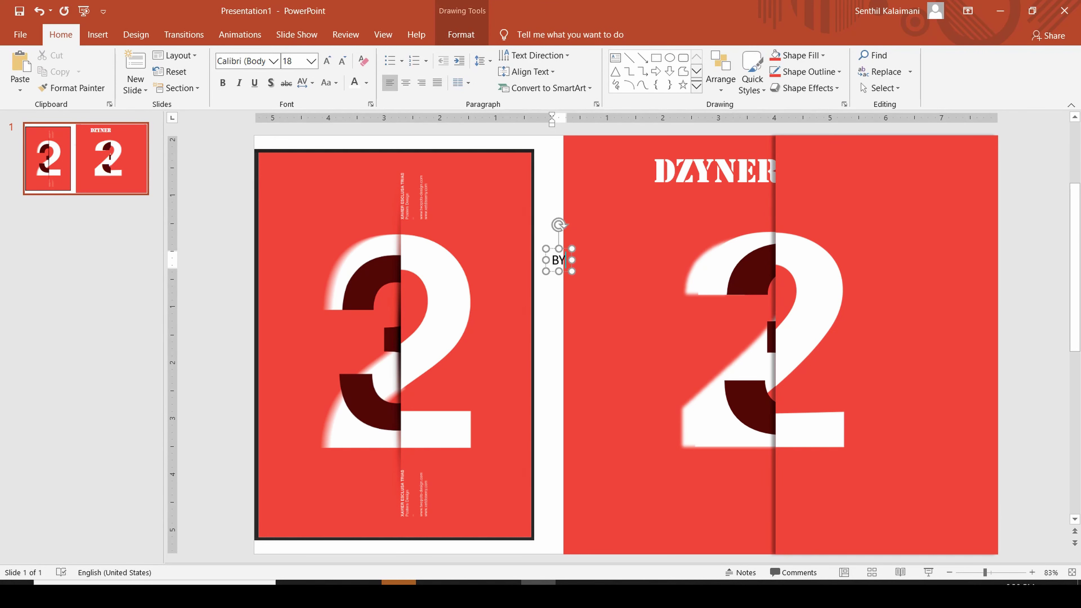
{"action": "left_click", "coordinate": [273, 60]}
{"action": "left_click", "coordinate": [238, 145]}
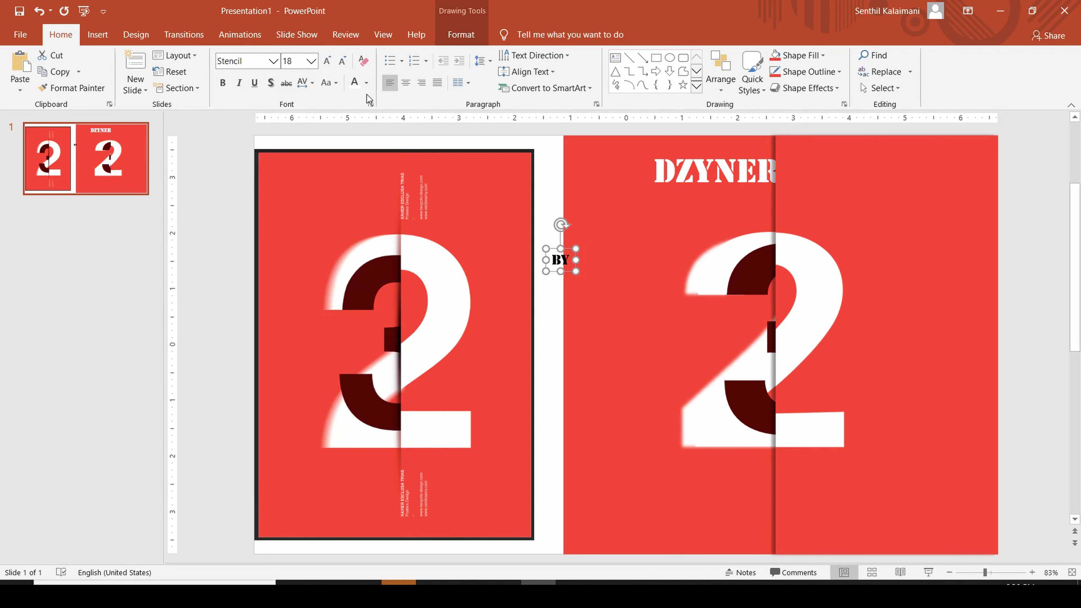
{"action": "key", "text": "ctrl+shift+period"}
{"action": "key", "text": "ctrl+shift+period"}
{"action": "key", "text": "ctrl+shift+period"}
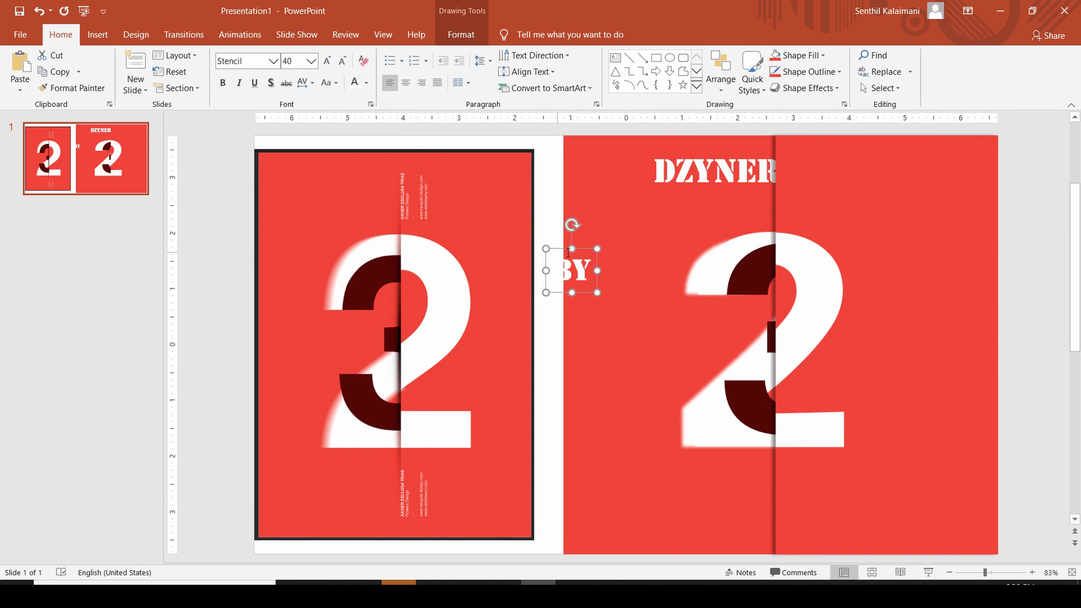
Rotate BY onto its side and place it near the bottom along the split edge.
{"action": "left_click_drag", "start_coordinate": [586, 293], "coordinate": [750, 243]}
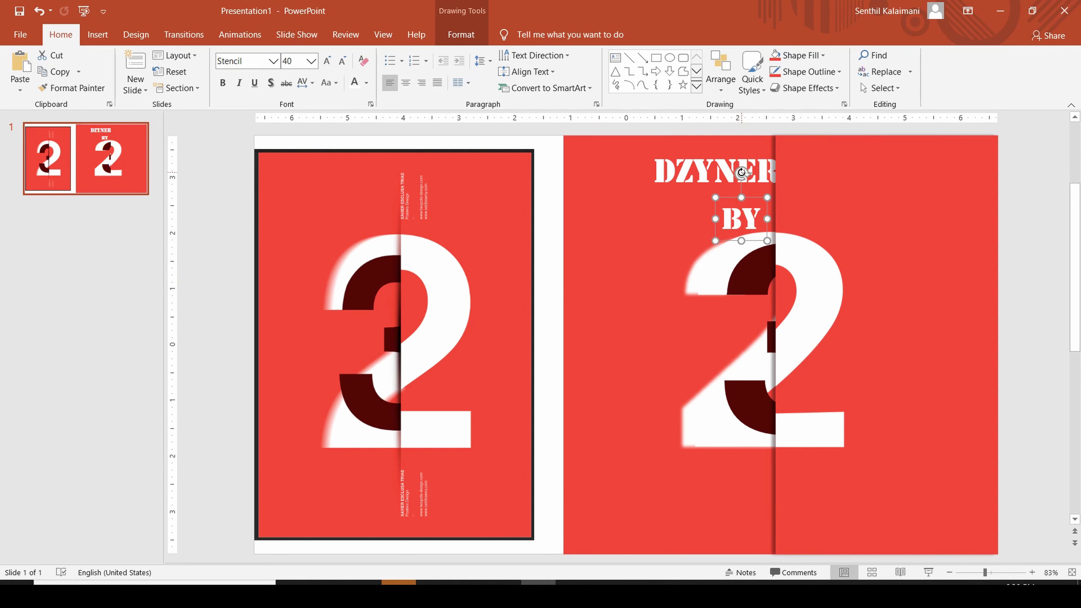
{"action": "mouse_move", "coordinate": [741, 173]}
{"action": "left_mouse_down"}
{"action": "mouse_move", "coordinate": [714, 218]}
{"action": "mouse_move", "coordinate": [773, 237]}
{"action": "mouse_move", "coordinate": [770, 537]}
{"action": "mouse_move", "coordinate": [777, 520]}
{"action": "left_mouse_up"}
{"action": "left_click", "coordinate": [834, 488]}
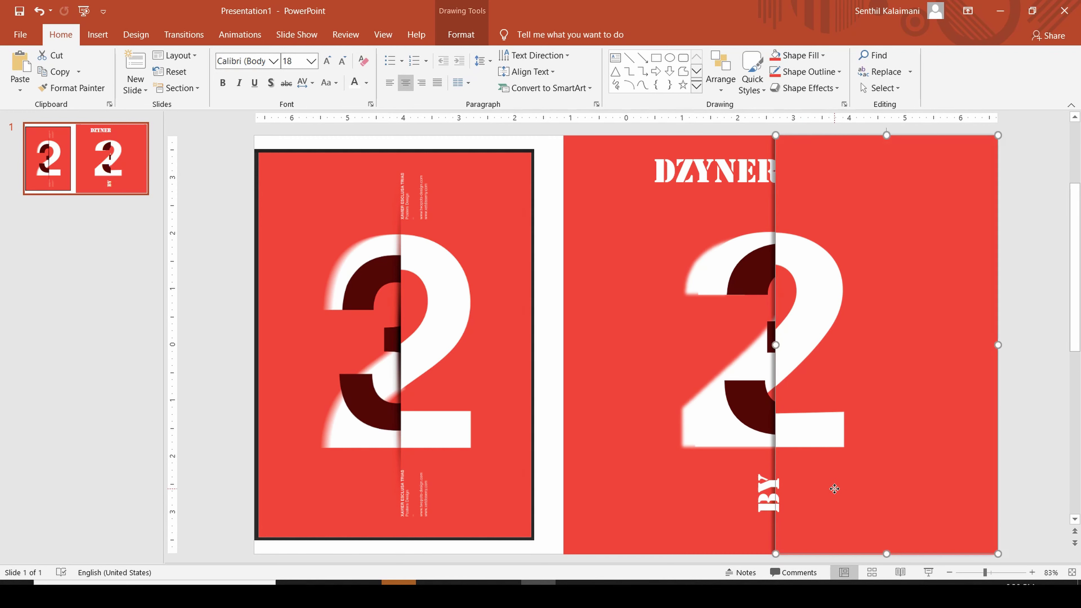
{"action": "left_click", "coordinate": [827, 438]}
{"action": "right_click", "coordinate": [827, 438]}
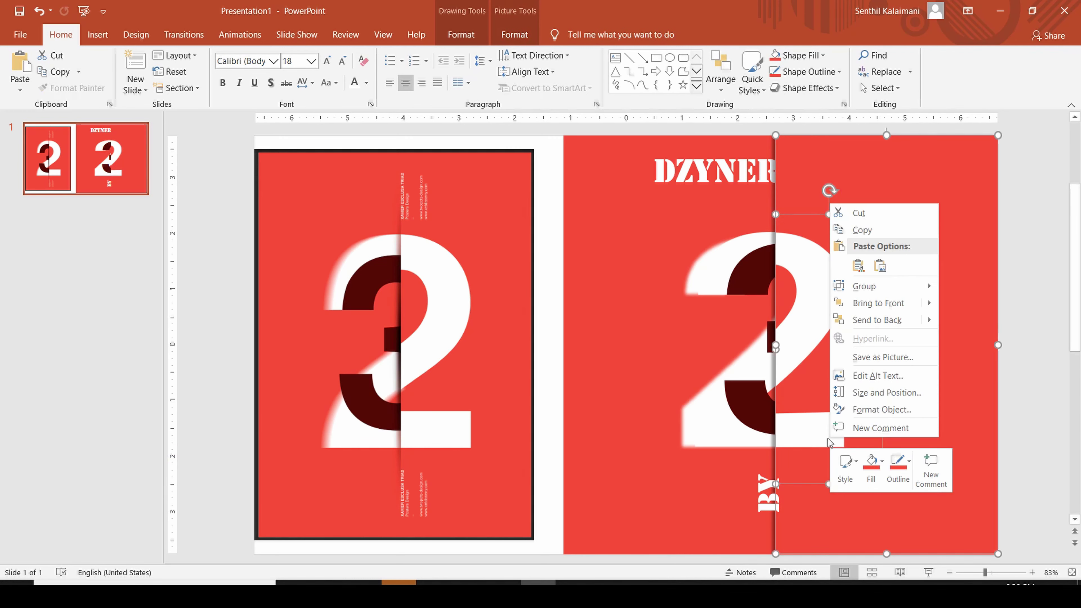
{"action": "left_click", "coordinate": [888, 302]}
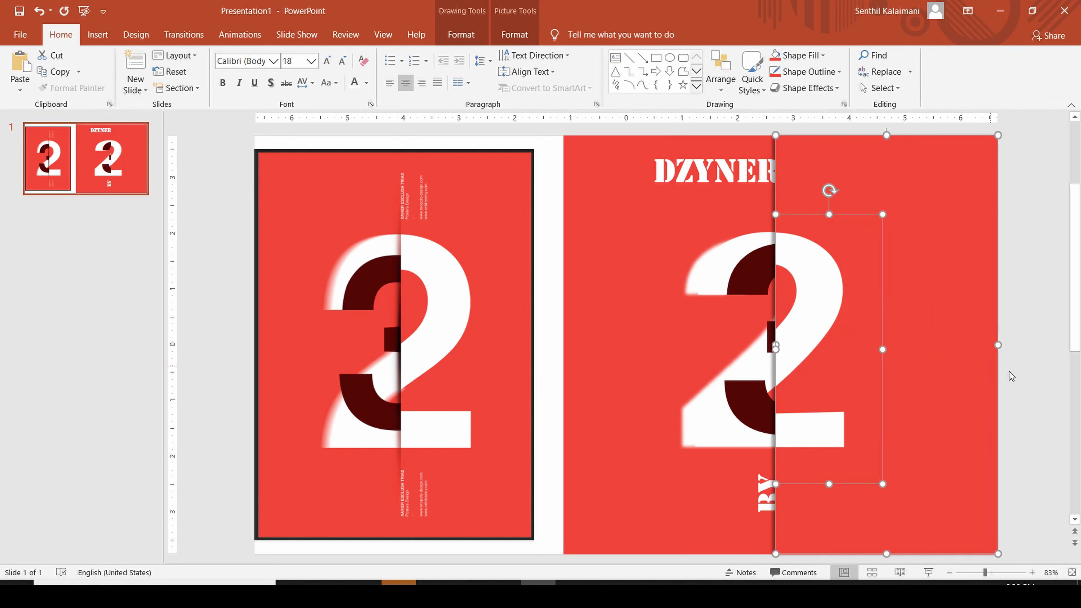
Add a white Stencil 'DESIGN' at 36 pt at the bottom beside the rotated BY.
{"action": "left_click", "coordinate": [1025, 391]}
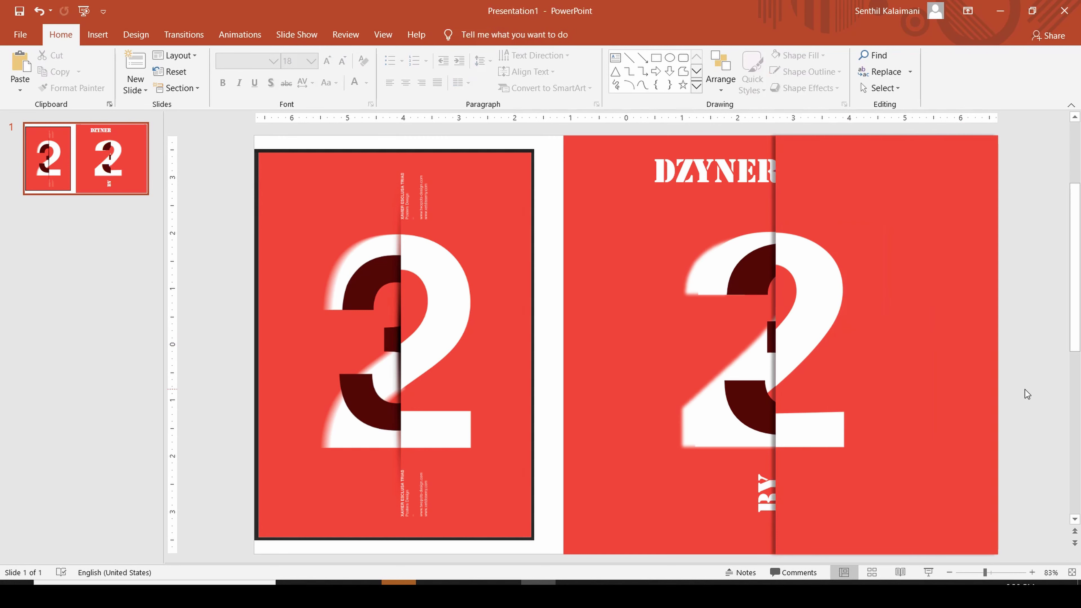
{"action": "left_click", "coordinate": [615, 57]}
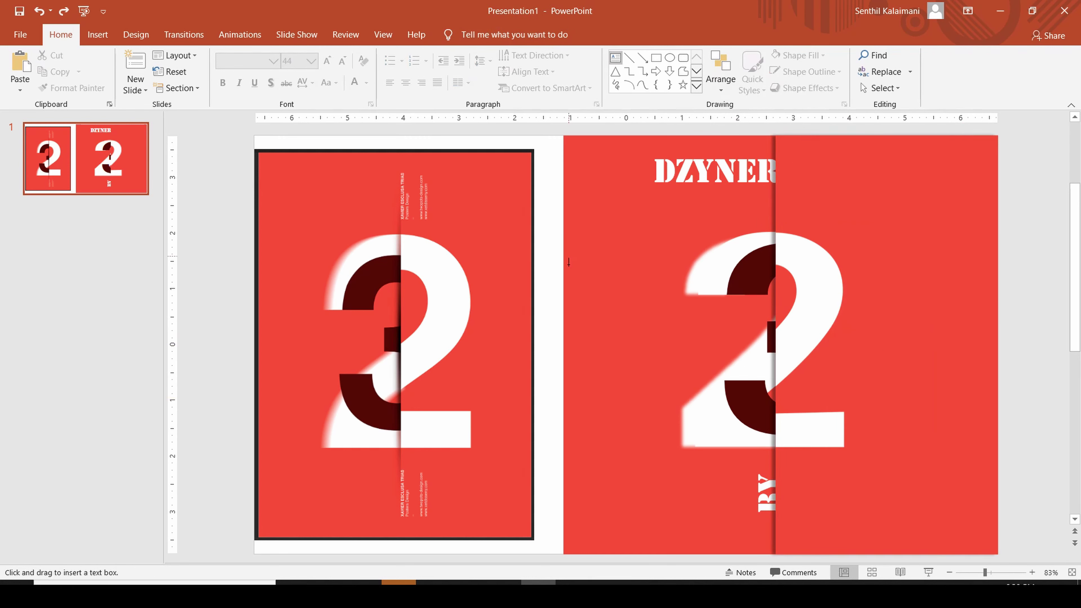
{"action": "left_click", "coordinate": [555, 284]}
{"action": "type", "text": "DESIGN"}
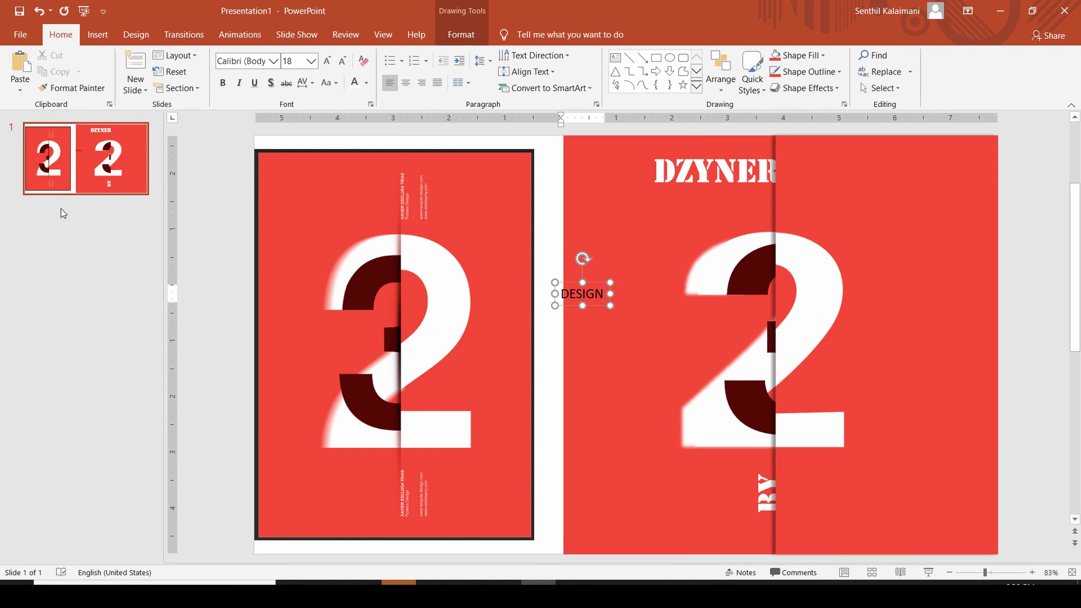
{"action": "left_click", "coordinate": [272, 61]}
{"action": "left_click", "coordinate": [246, 144]}
{"action": "left_click", "coordinate": [327, 61]}
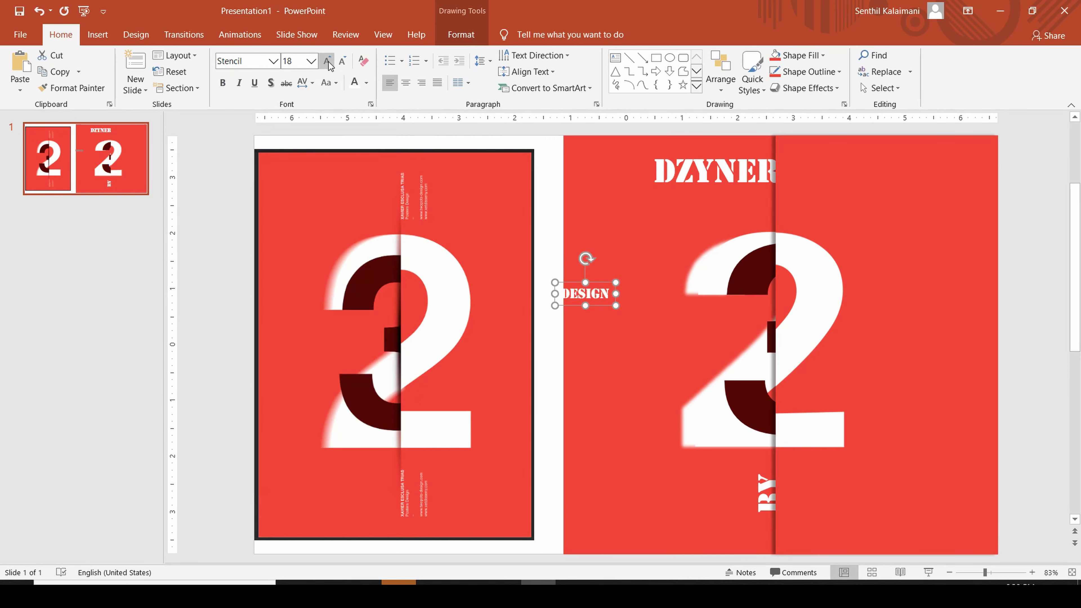
{"action": "left_click", "coordinate": [327, 61]}
{"action": "left_click", "coordinate": [326, 61]}
{"action": "left_click", "coordinate": [327, 61]}
{"action": "left_click", "coordinate": [326, 61]}
{"action": "mouse_move", "coordinate": [629, 321]}
{"action": "left_mouse_down"}
{"action": "mouse_move", "coordinate": [845, 517]}
{"action": "mouse_move", "coordinate": [845, 538]}
{"action": "left_mouse_up"}
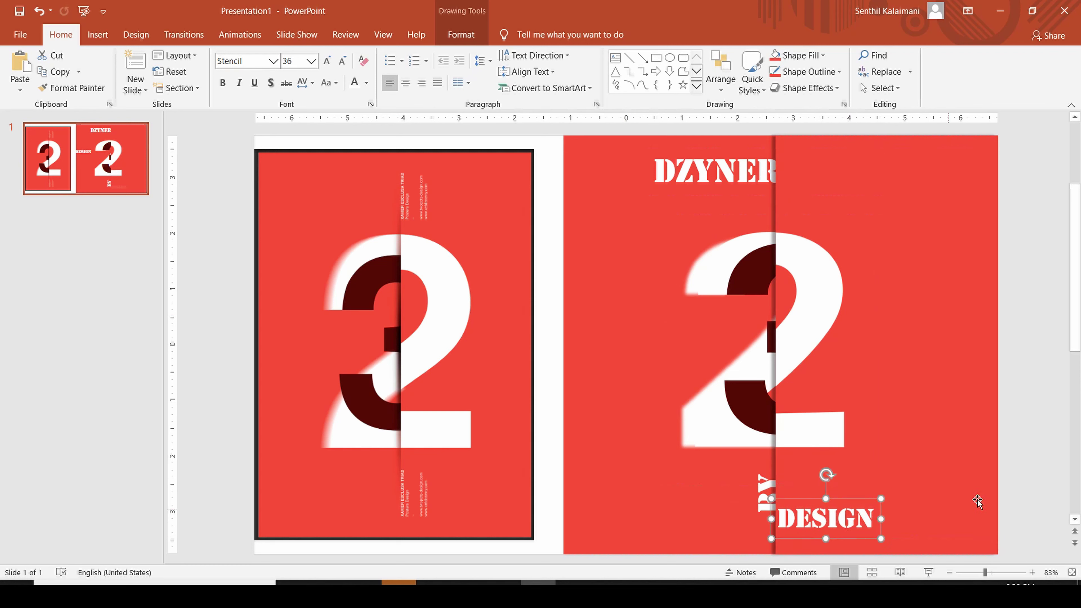
{"action": "left_click", "coordinate": [1036, 467]}
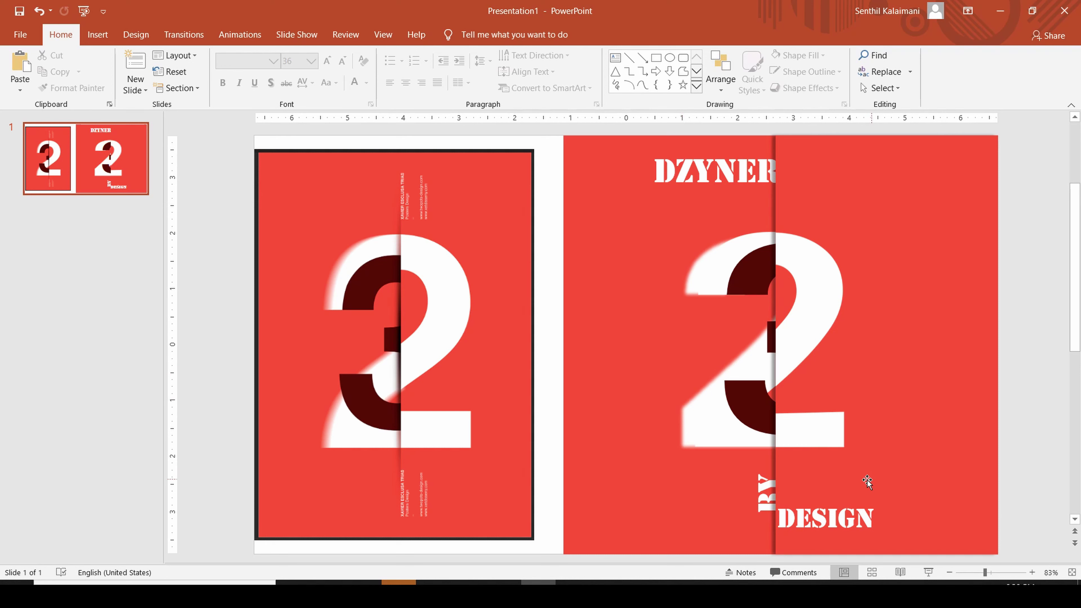
Add a white ':)' smiley right after DESIGN, then close the presentation without saving.
{"action": "left_click", "coordinate": [615, 62]}
{"action": "left_click", "coordinate": [551, 280]}
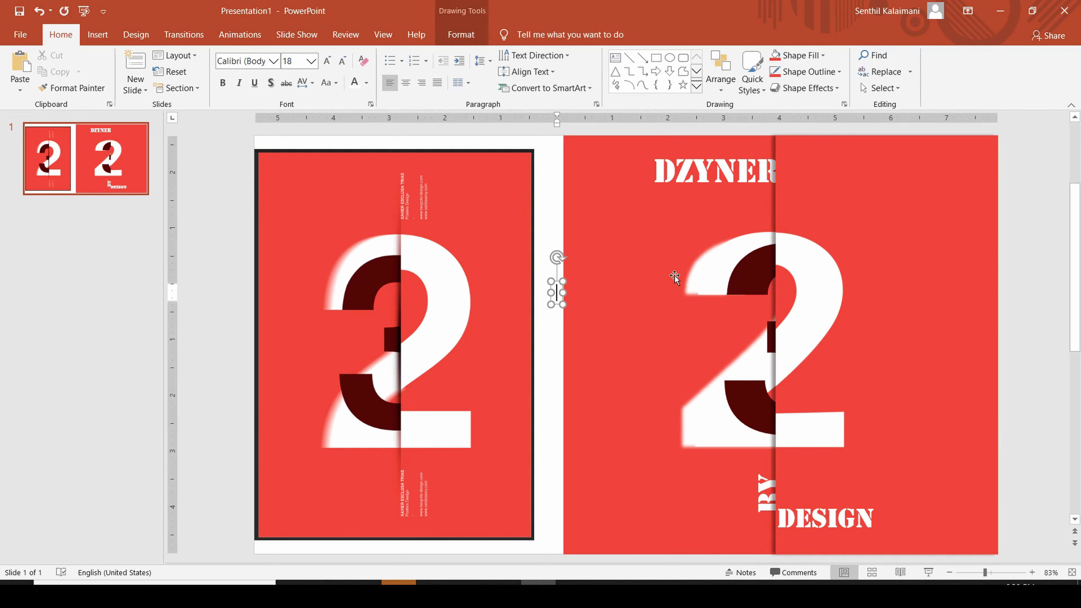
{"action": "type", "text": ":"}
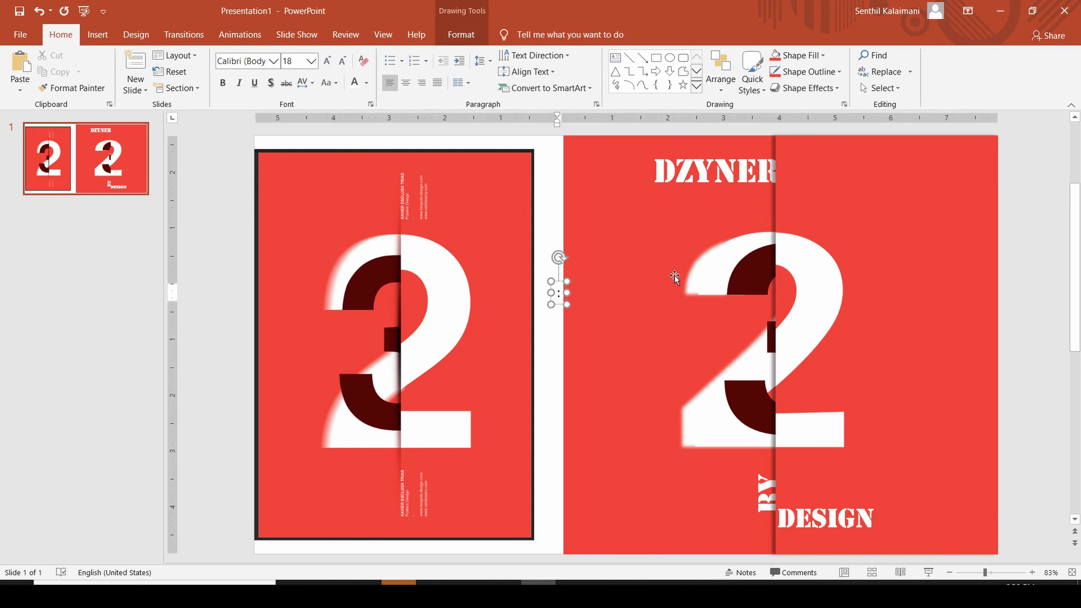
{"action": "type", "text": ")"}
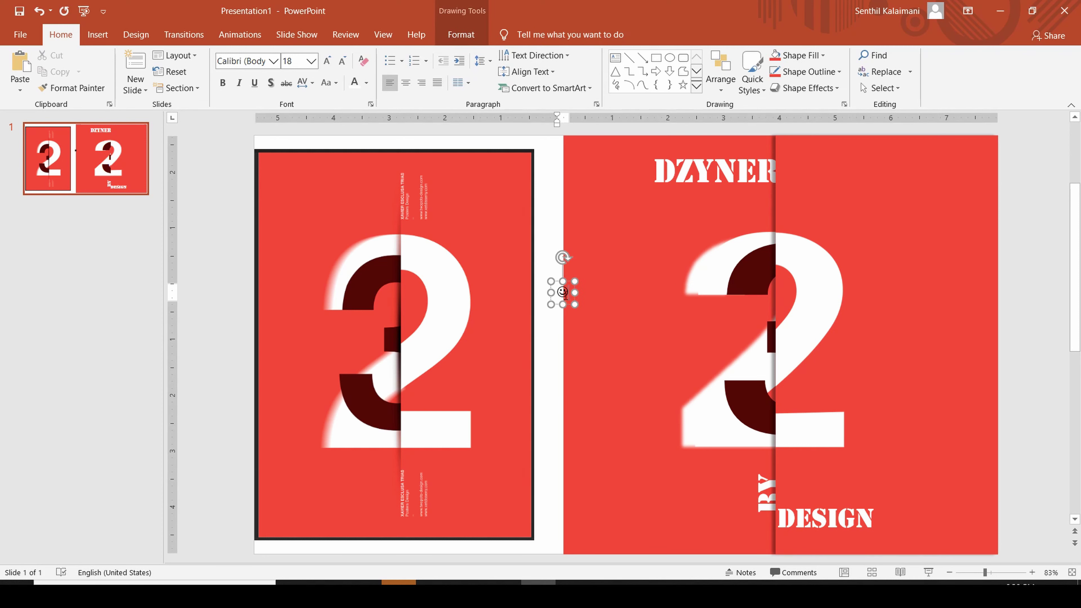
{"action": "left_click", "coordinate": [573, 303]}
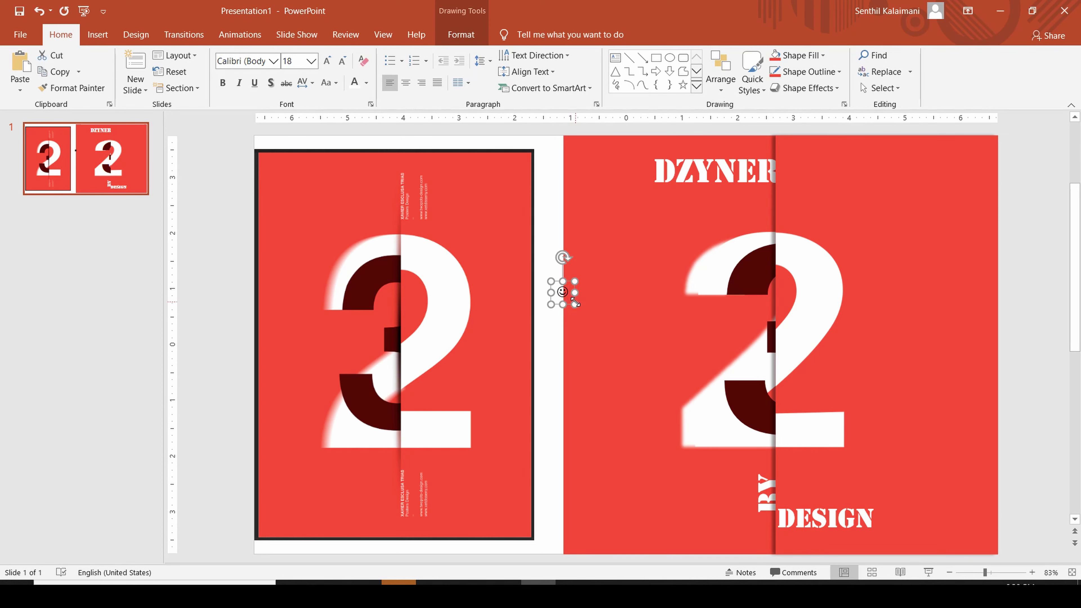
{"action": "left_click_drag", "start_coordinate": [574, 302], "coordinate": [954, 524]}
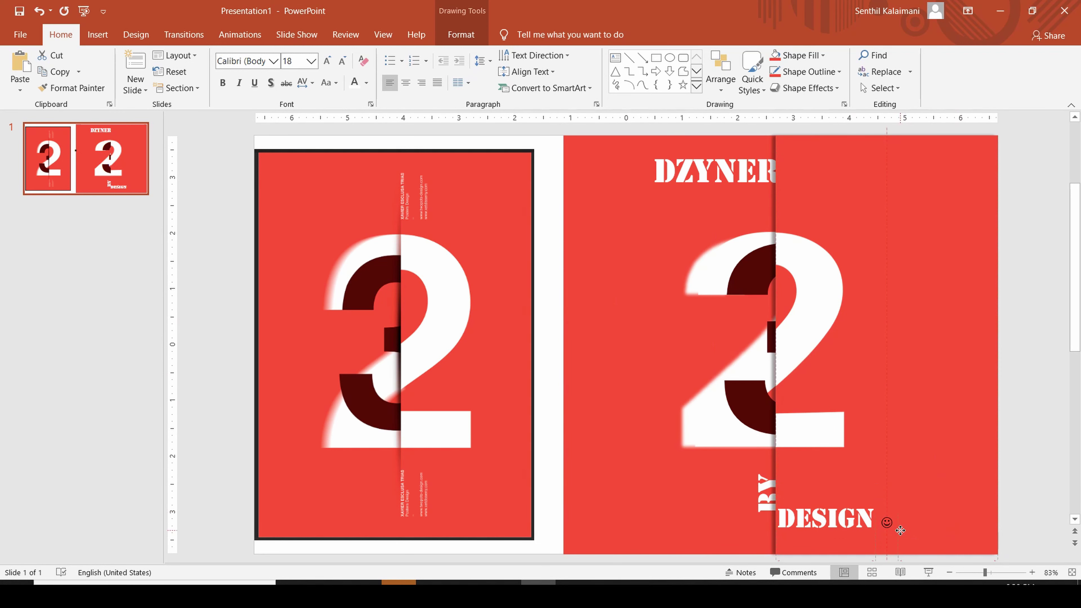
{"action": "left_click_drag", "start_coordinate": [955, 523], "coordinate": [900, 532]}
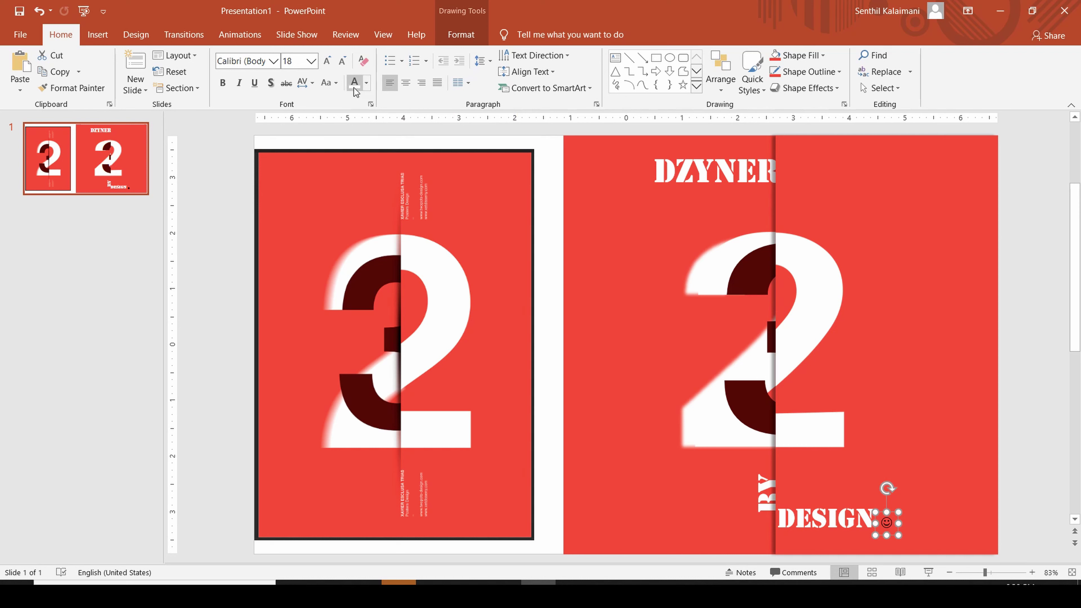
{"action": "left_click", "coordinate": [1034, 375]}
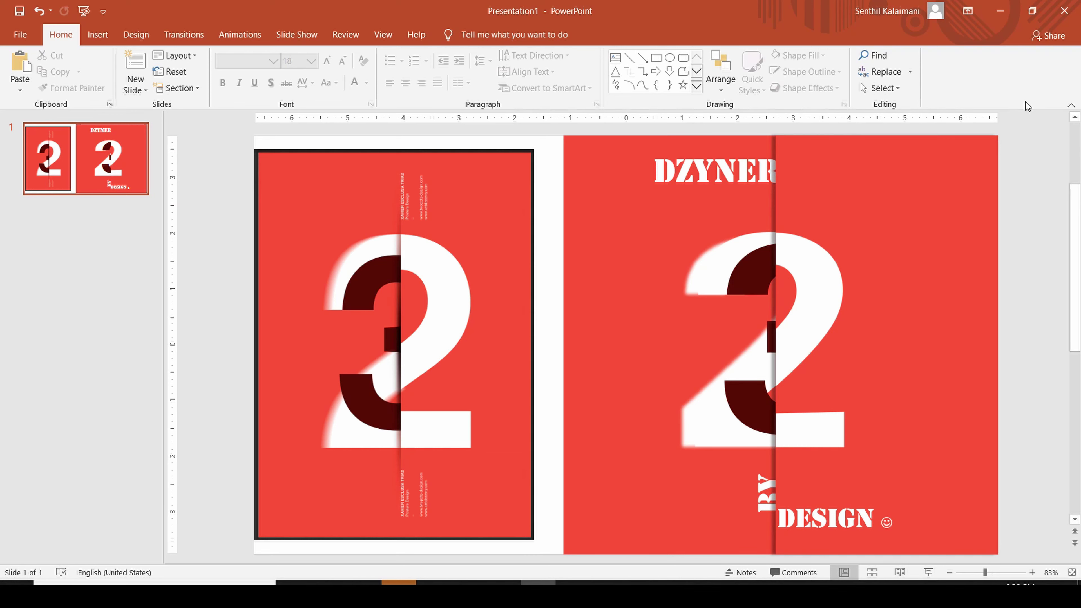
{"action": "left_click", "coordinate": [1065, 12]}
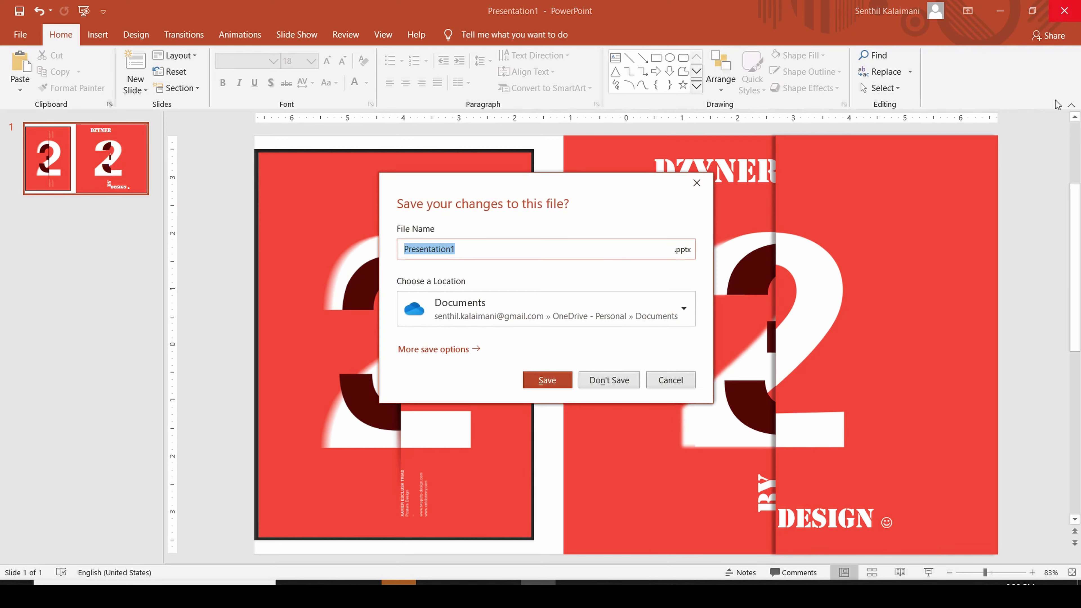
{"action": "left_click", "coordinate": [601, 382]}
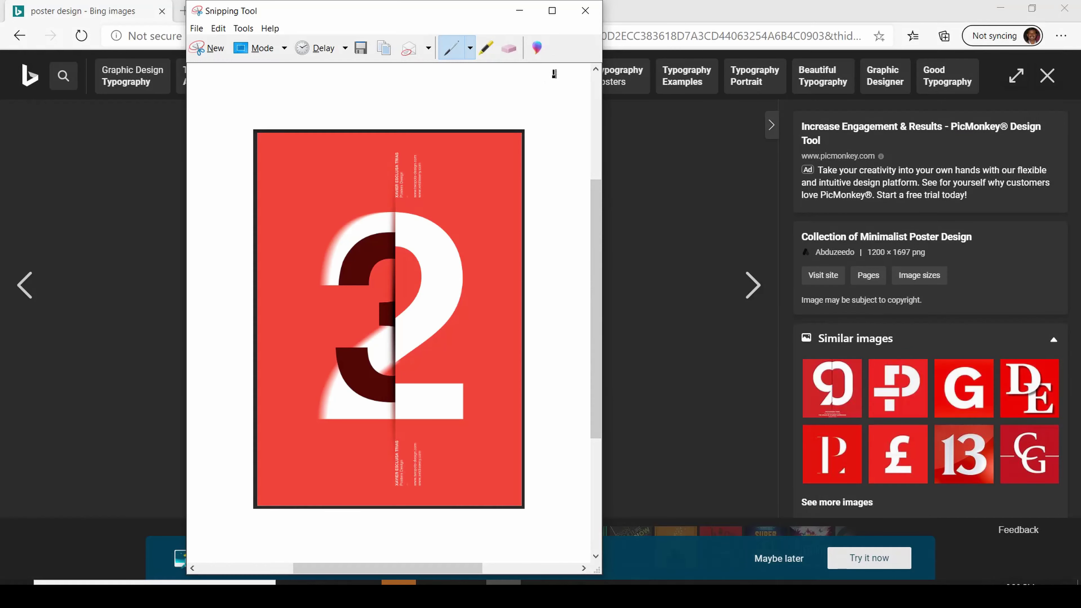
Close the Bing Images browser window and the Snipping Tool.
{"action": "left_click", "coordinate": [581, 19]}
{"action": "left_click", "coordinate": [1064, 8]}
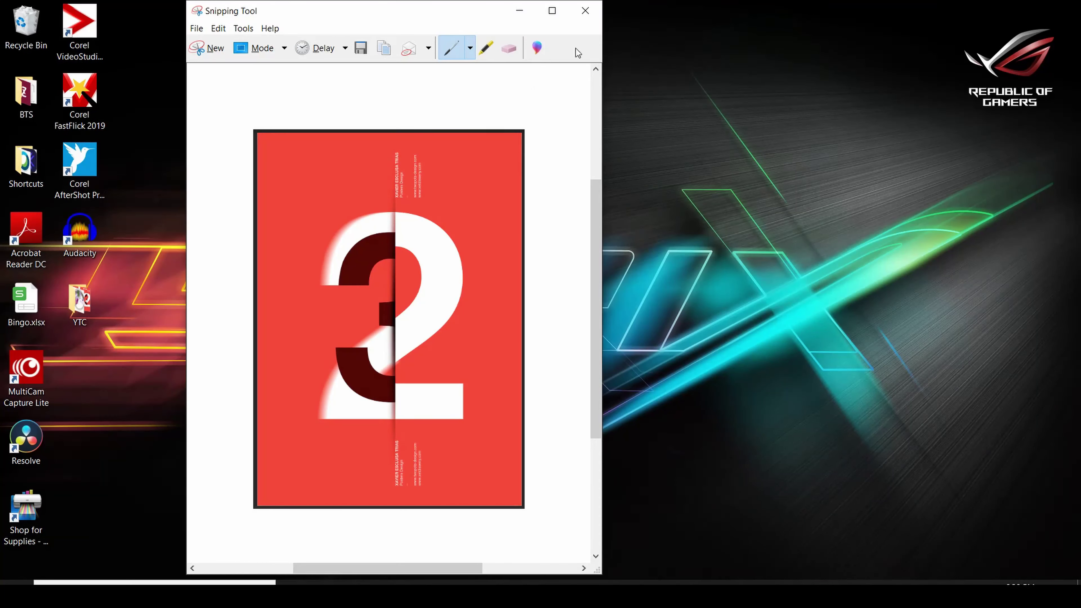
{"action": "left_click", "coordinate": [585, 10]}
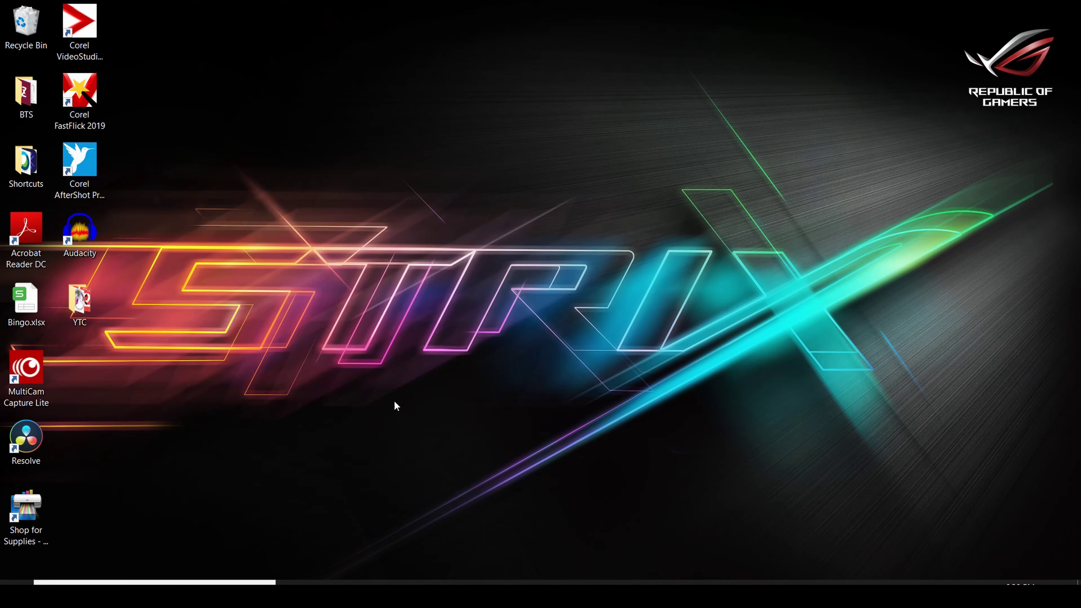